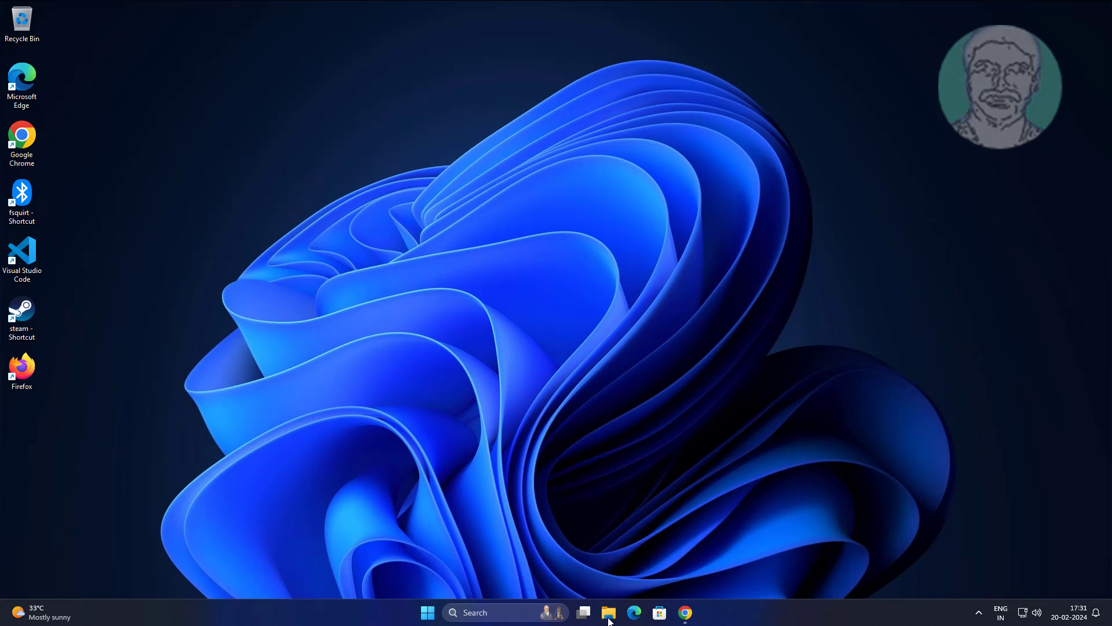
Open File Explorer, go through This PC into Local Disk (C:), and select Program Files
left_click(609, 614)
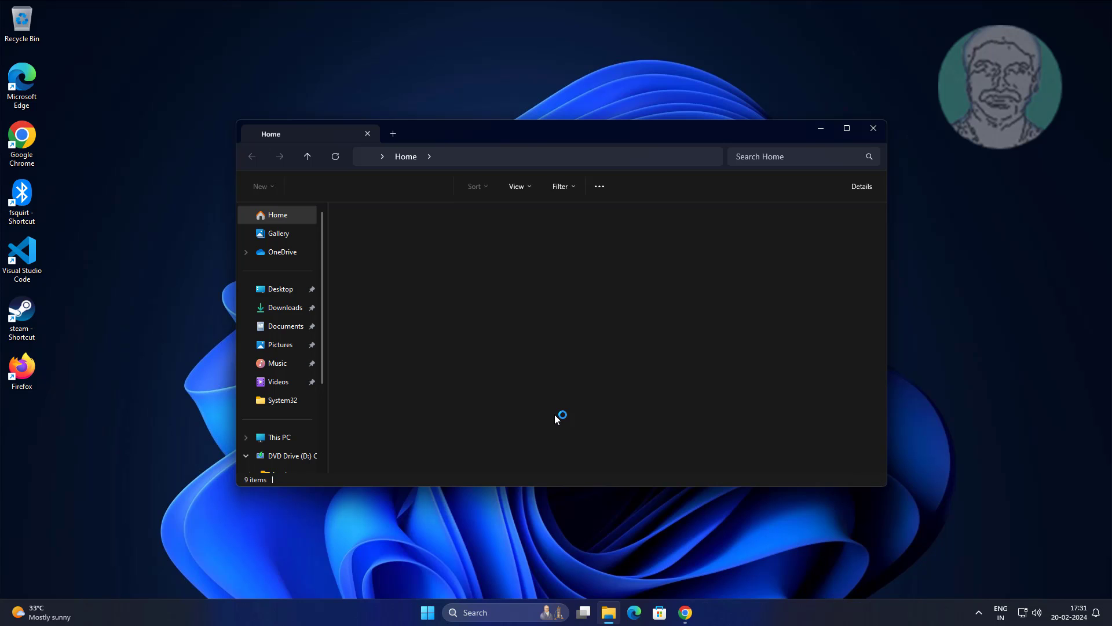
left_click(290, 436)
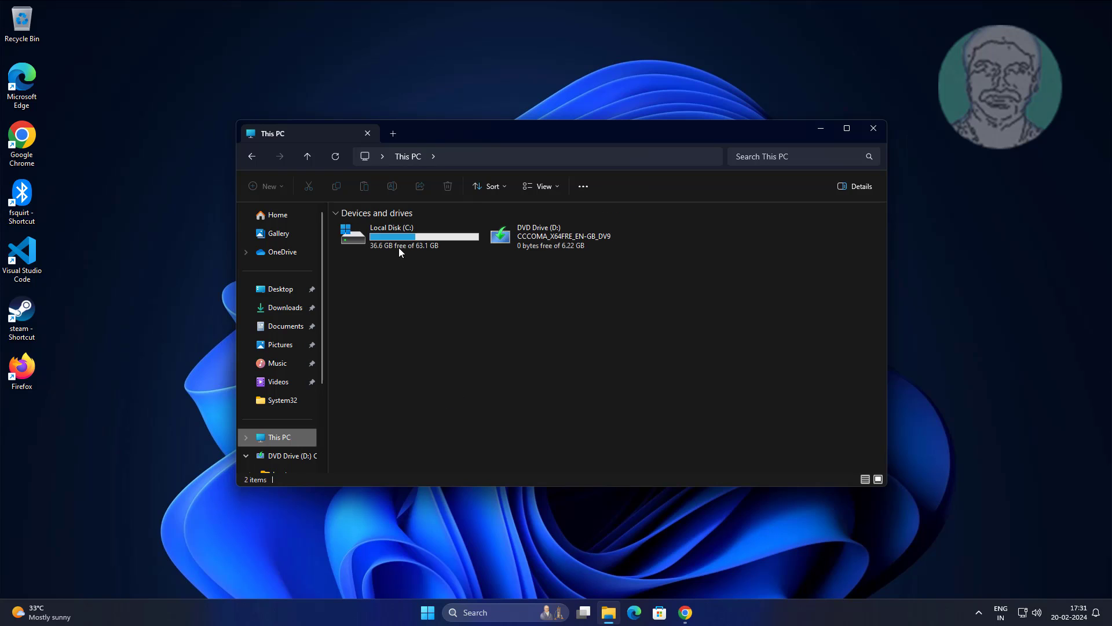
left_click(399, 240)
double_click(398, 239)
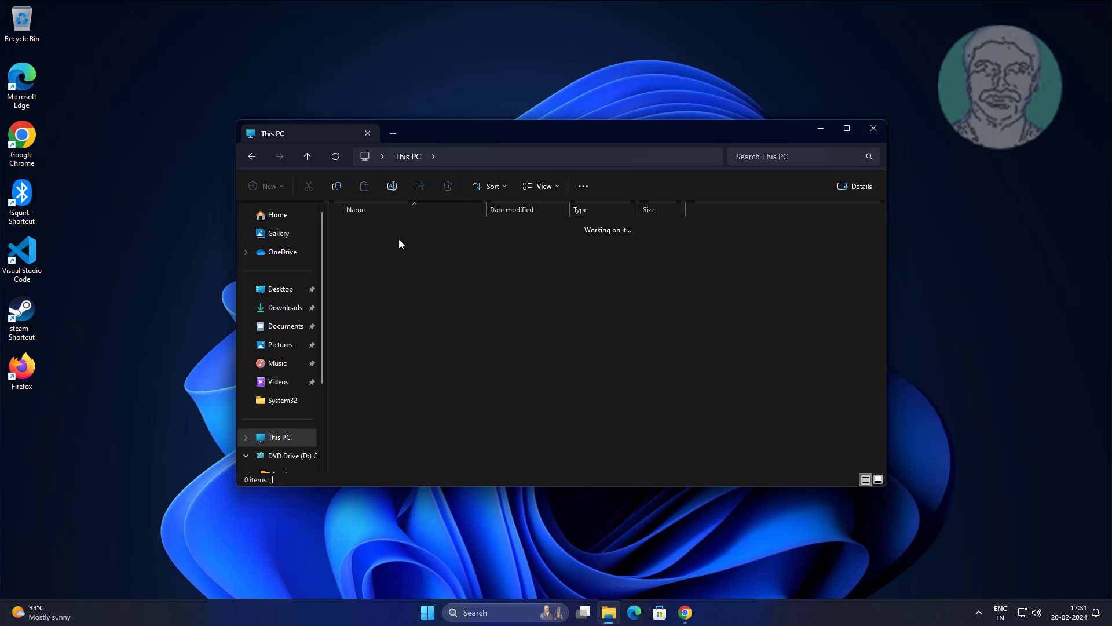
left_click(390, 247)
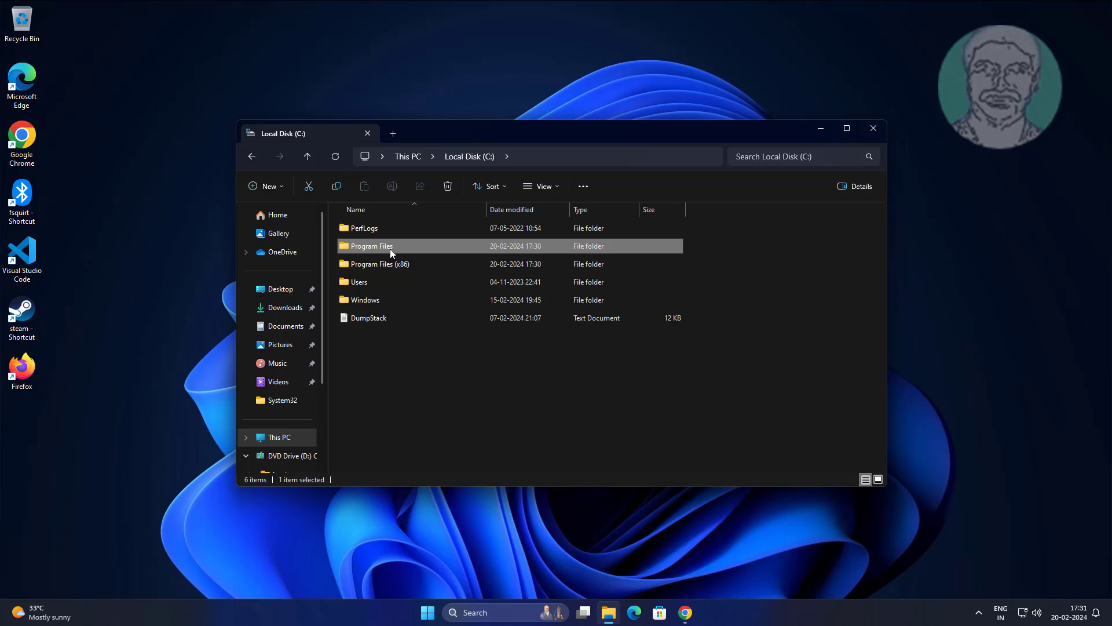
Open Program Files and send the Mozilla Firefox folder to the Recycle Bin
double_click(390, 247)
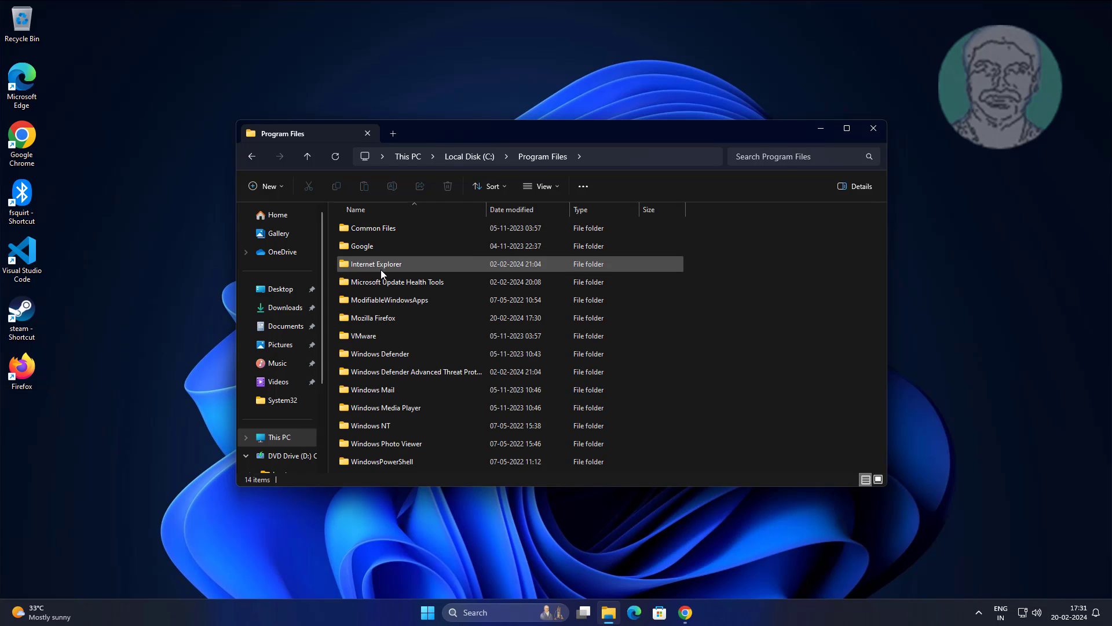
left_click(385, 320)
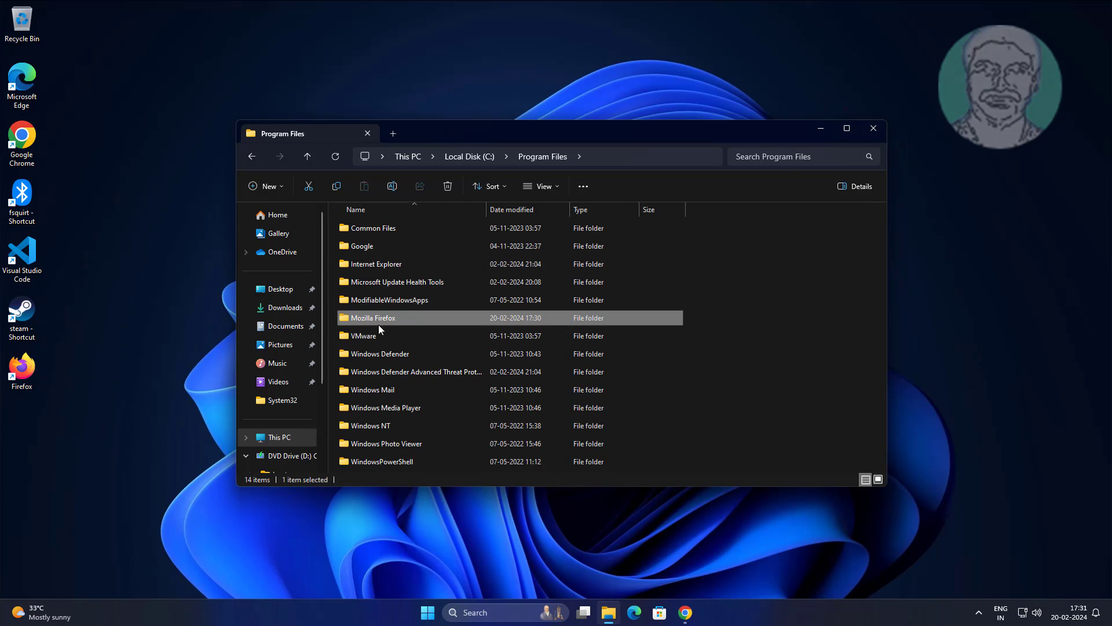
right_click(408, 317)
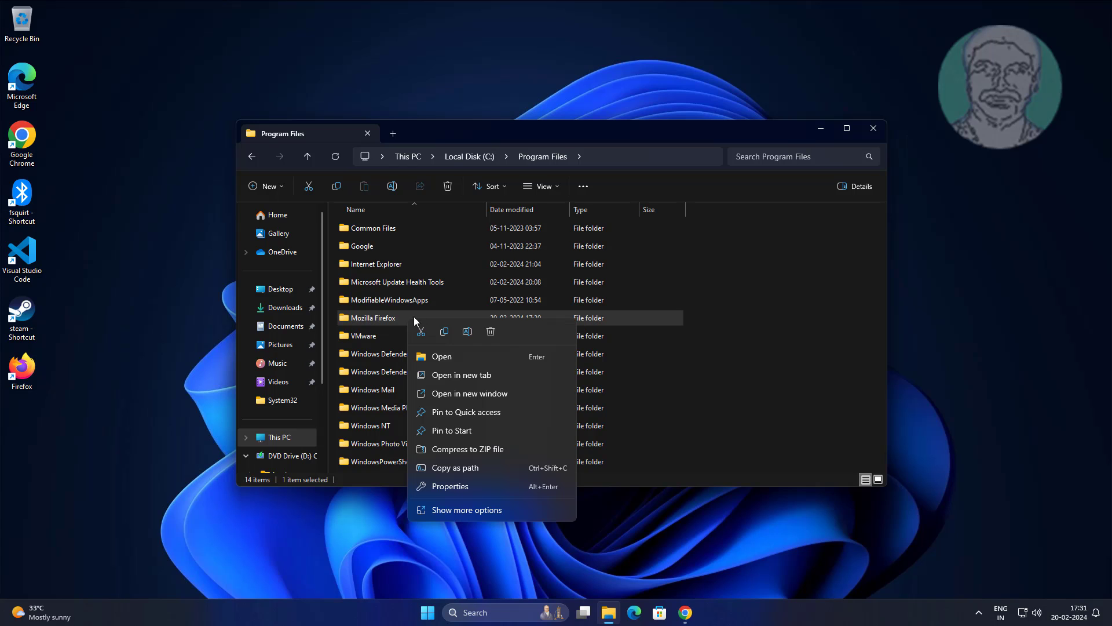
key("Escape")
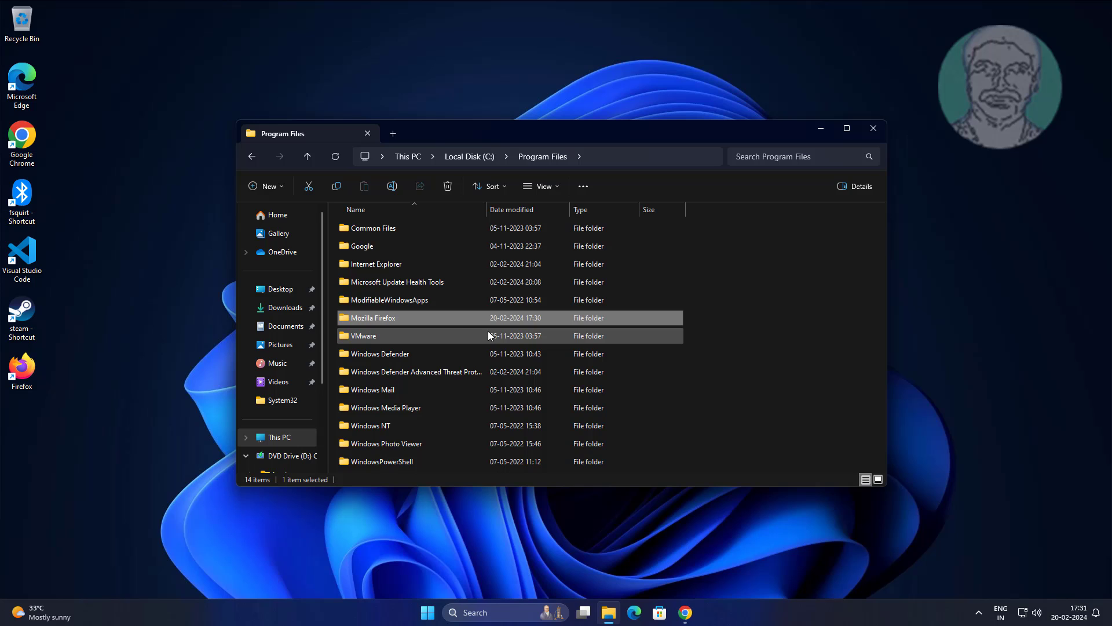
key("Delete")
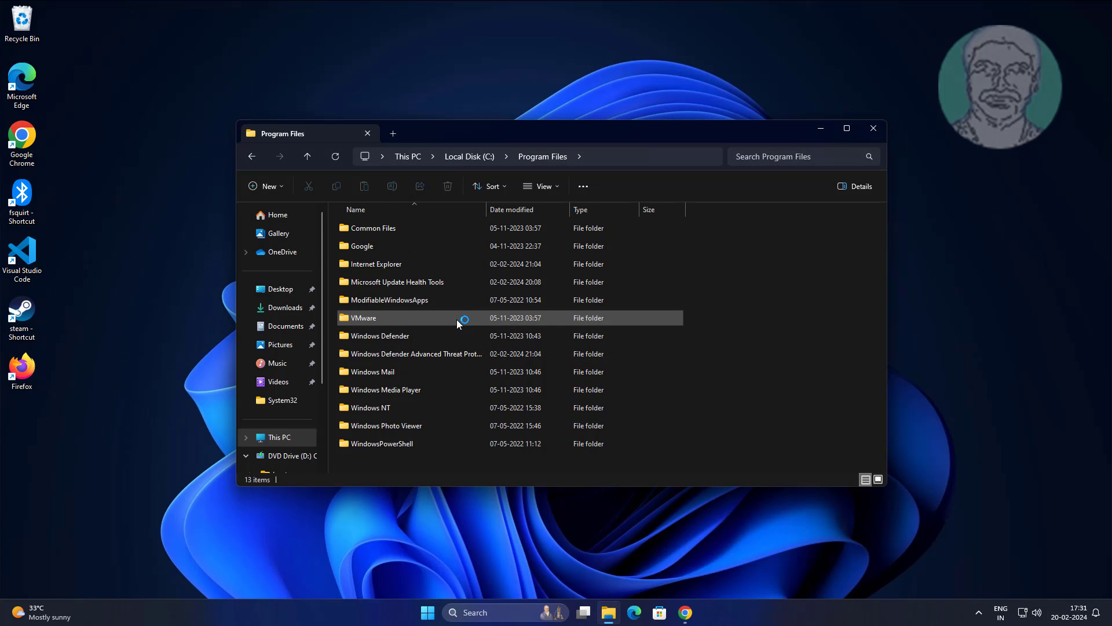
Go back to Local Disk (C:), open Program Files (x86), and delete the Mozilla Maintenance Service folder
left_click(483, 156)
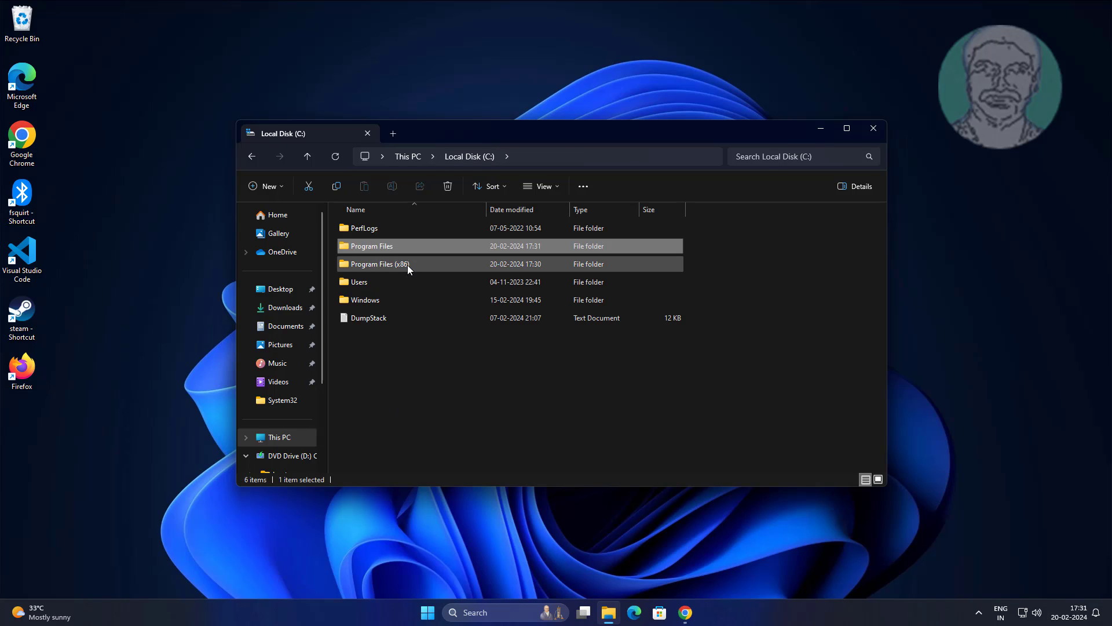
left_click(408, 266)
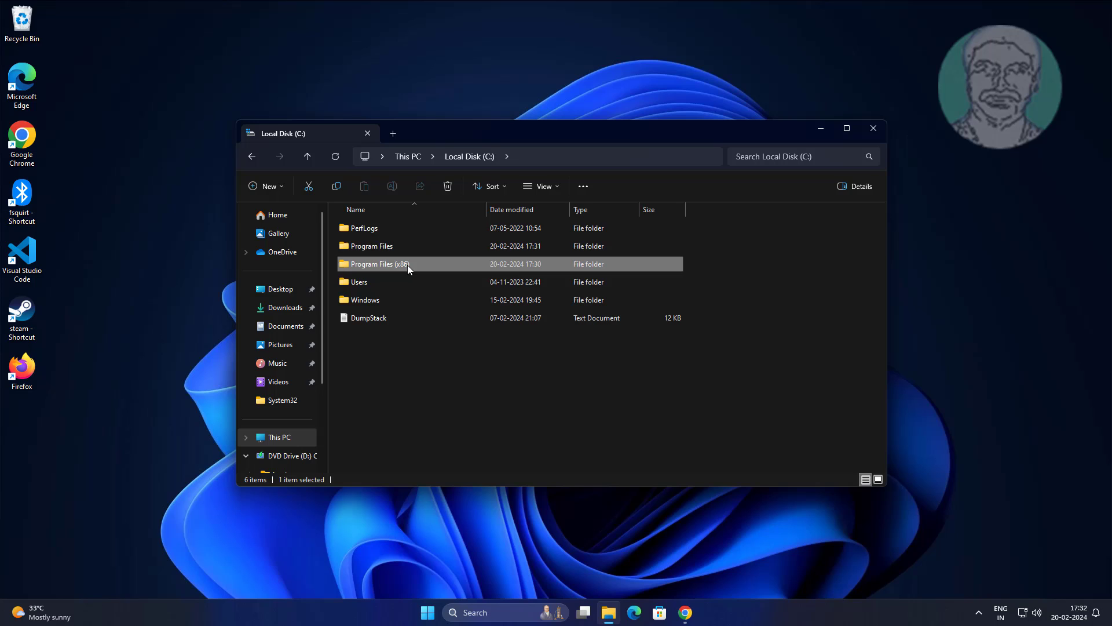
double_click(407, 265)
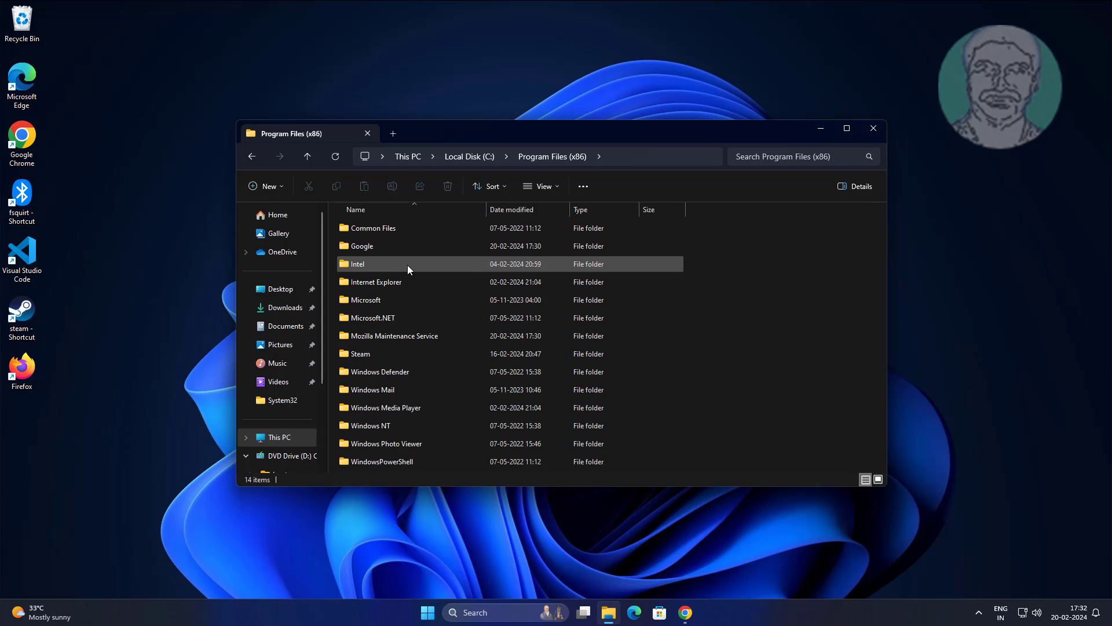
left_click(408, 265)
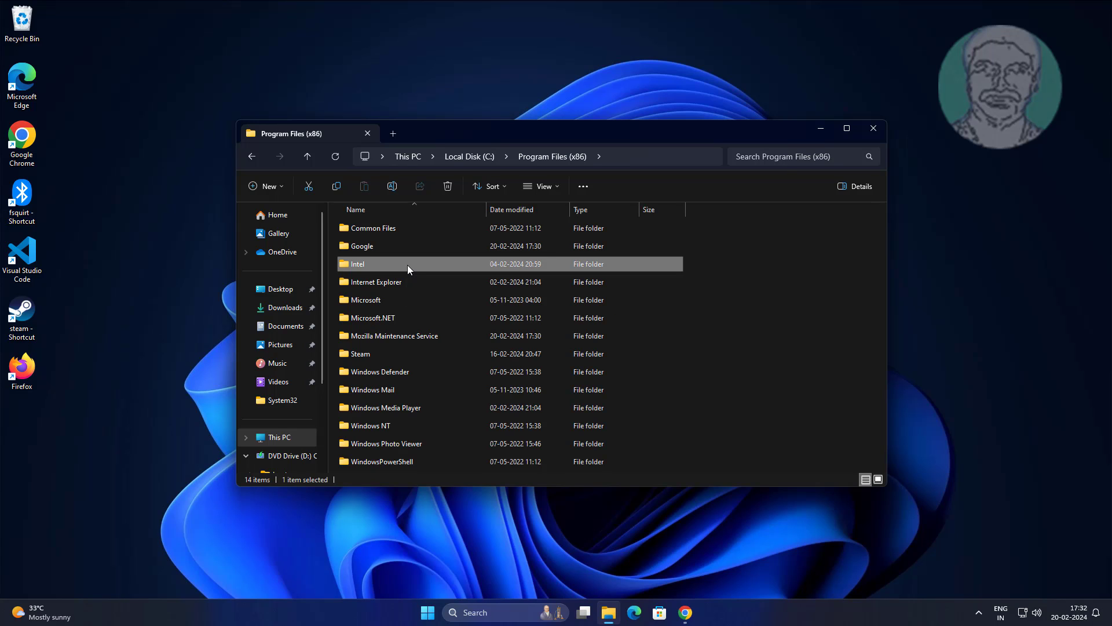
key("Down")
key("Down")
key("Down")
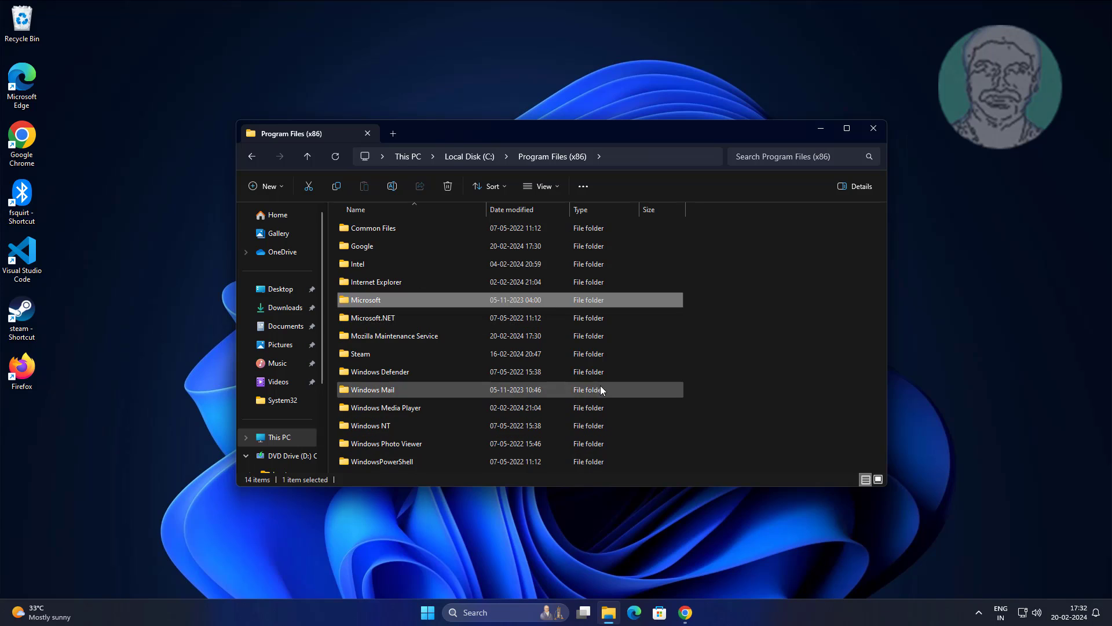
key("Up")
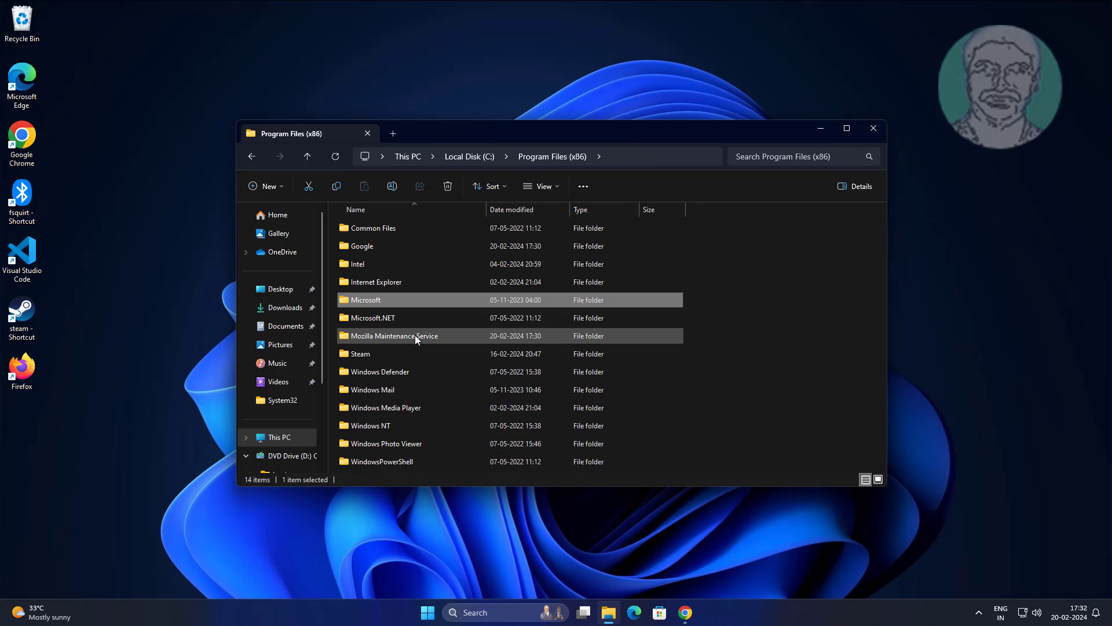
left_click(421, 337)
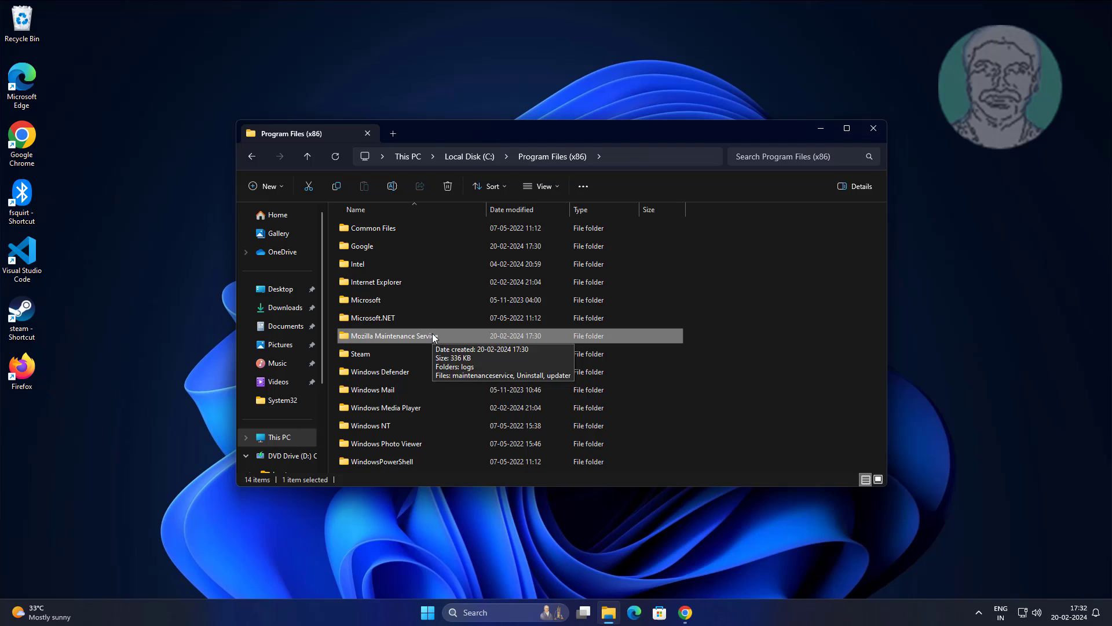
right_click(433, 337)
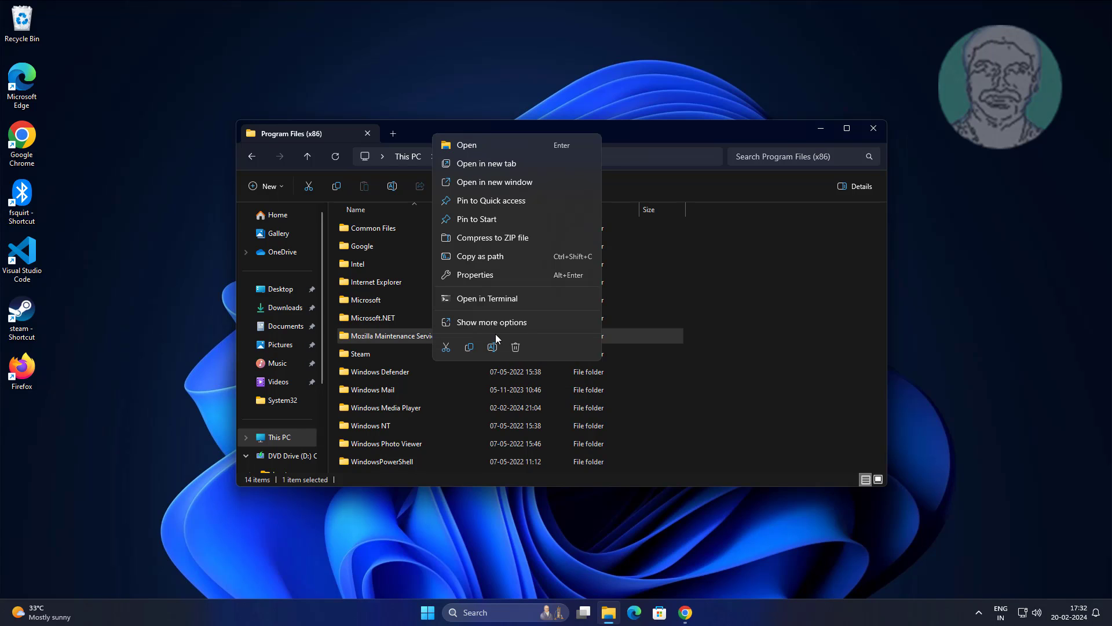
left_click(510, 347)
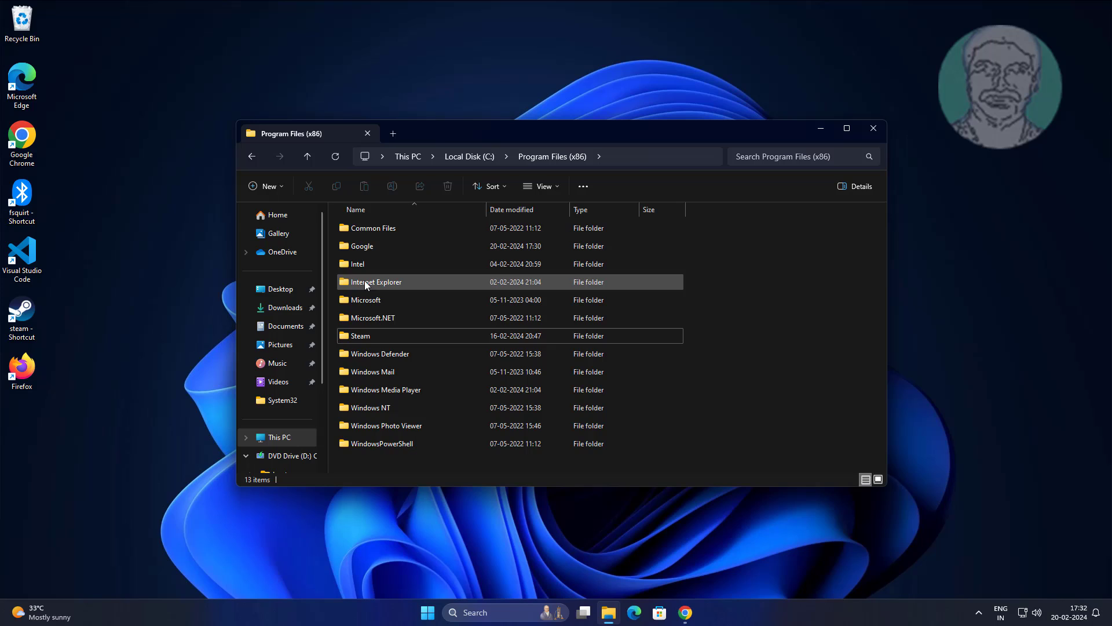
Close File Explorer and search Windows for 'control panel'
left_click(876, 129)
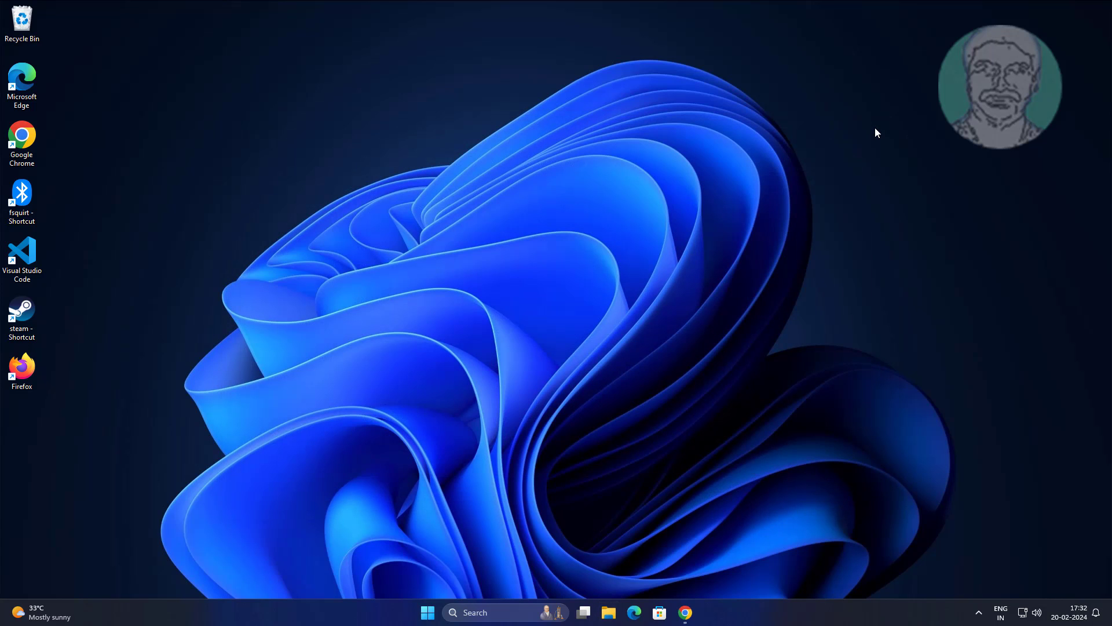
left_click(499, 612)
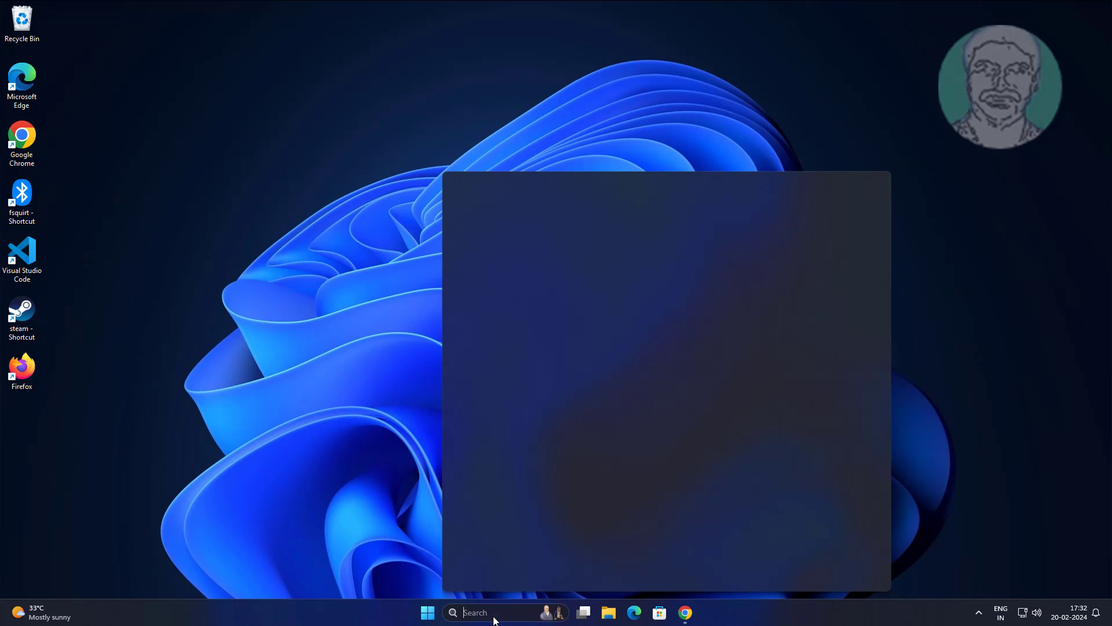
type("c")
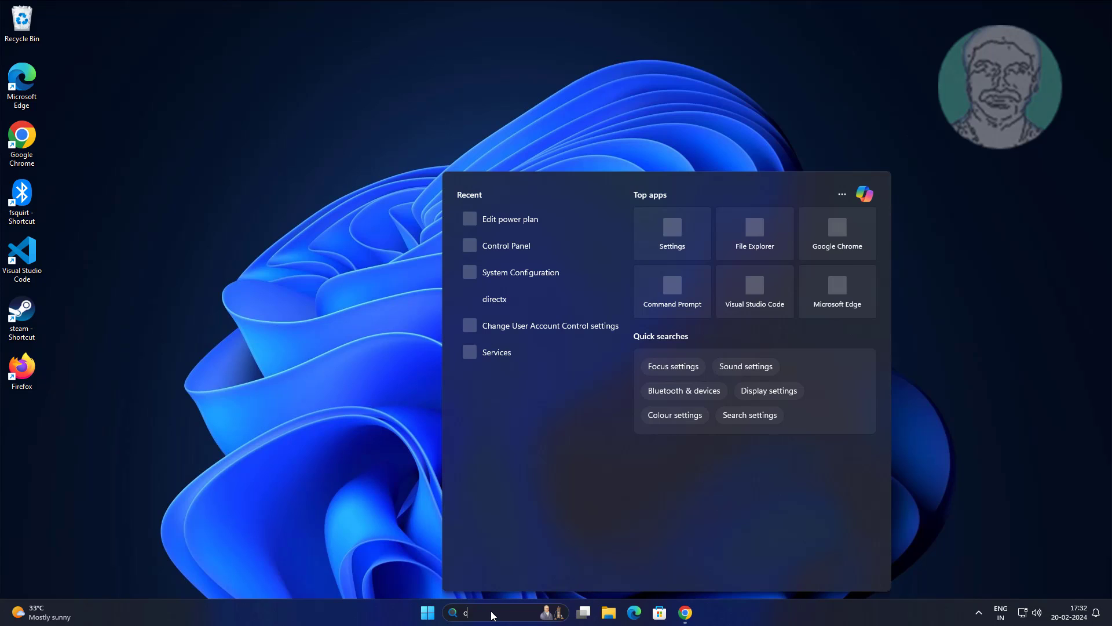
type("ontrol")
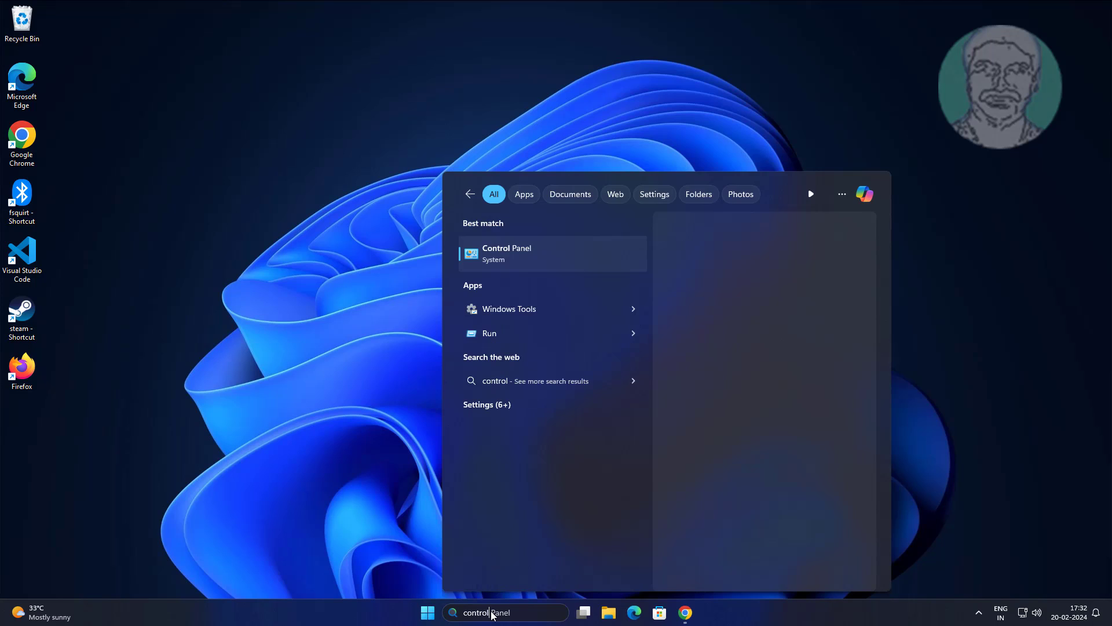
type(" panel")
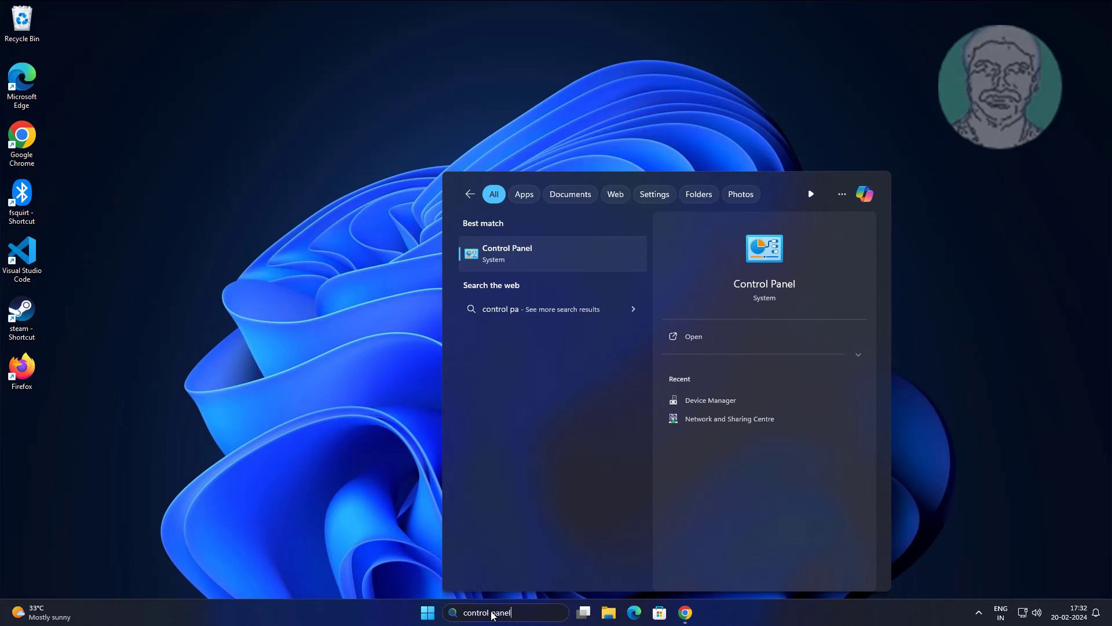
Open Control Panel's installed programs list and uninstall Mozilla Firefox
left_click(539, 259)
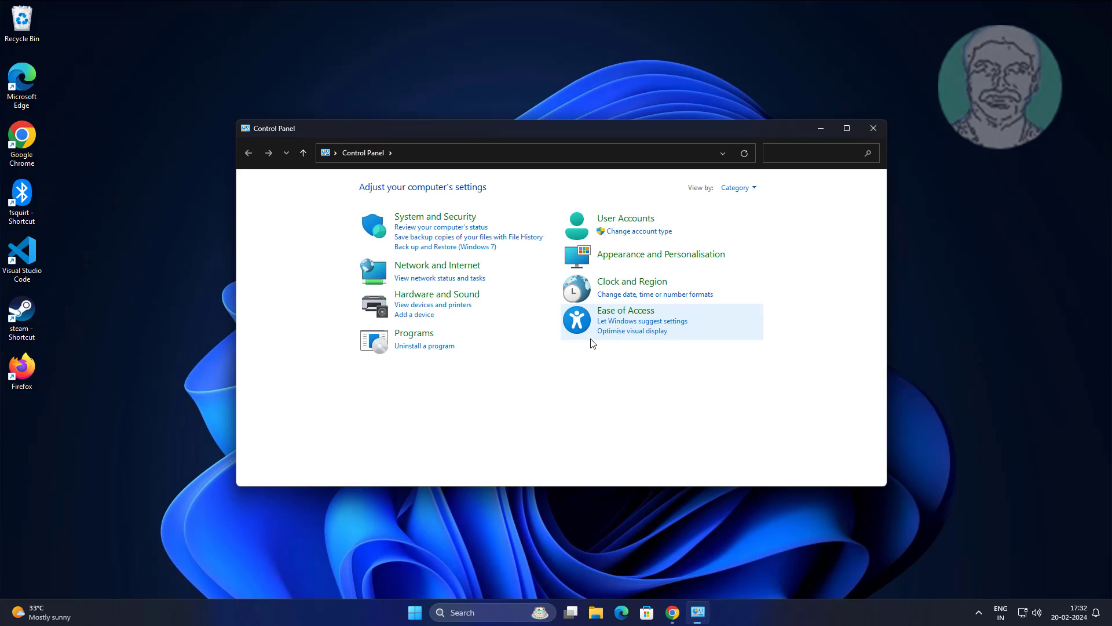
left_click(441, 346)
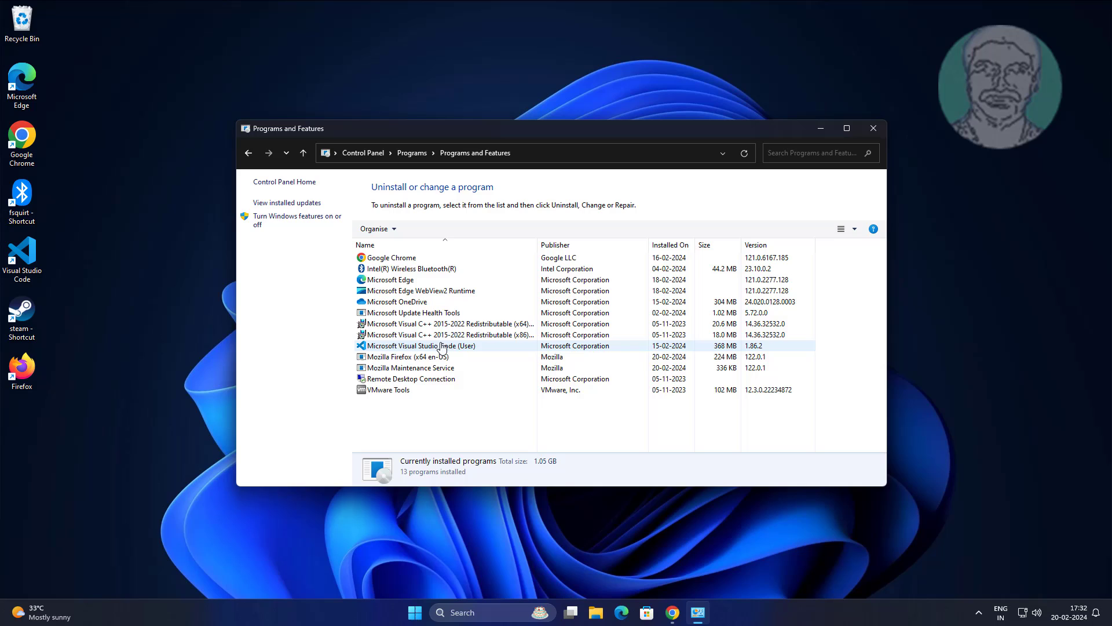
left_click(441, 357)
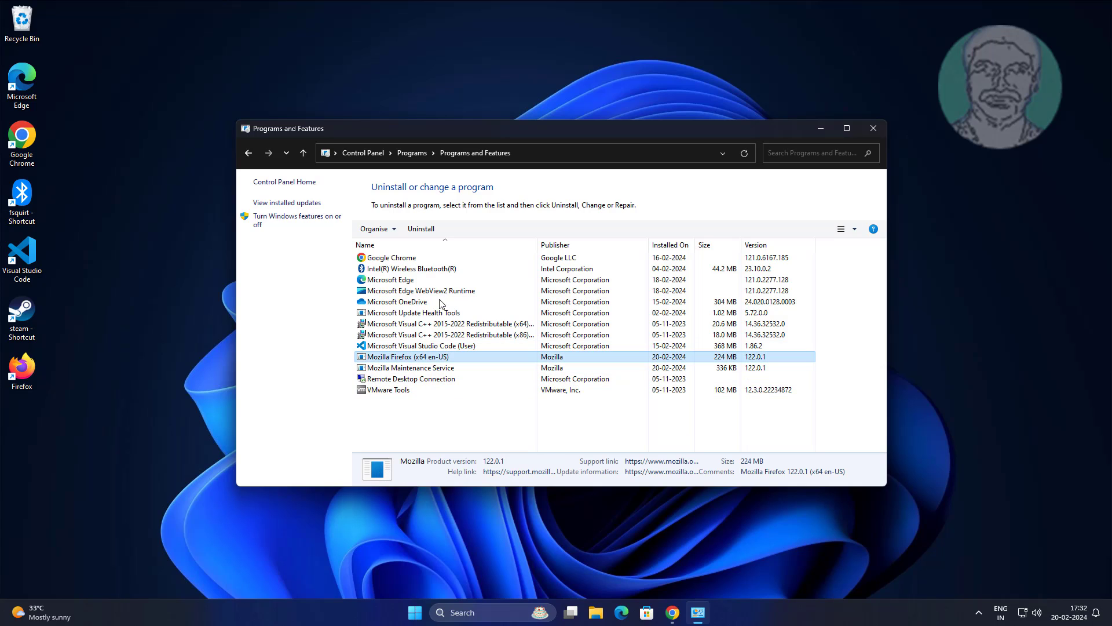
left_click(426, 228)
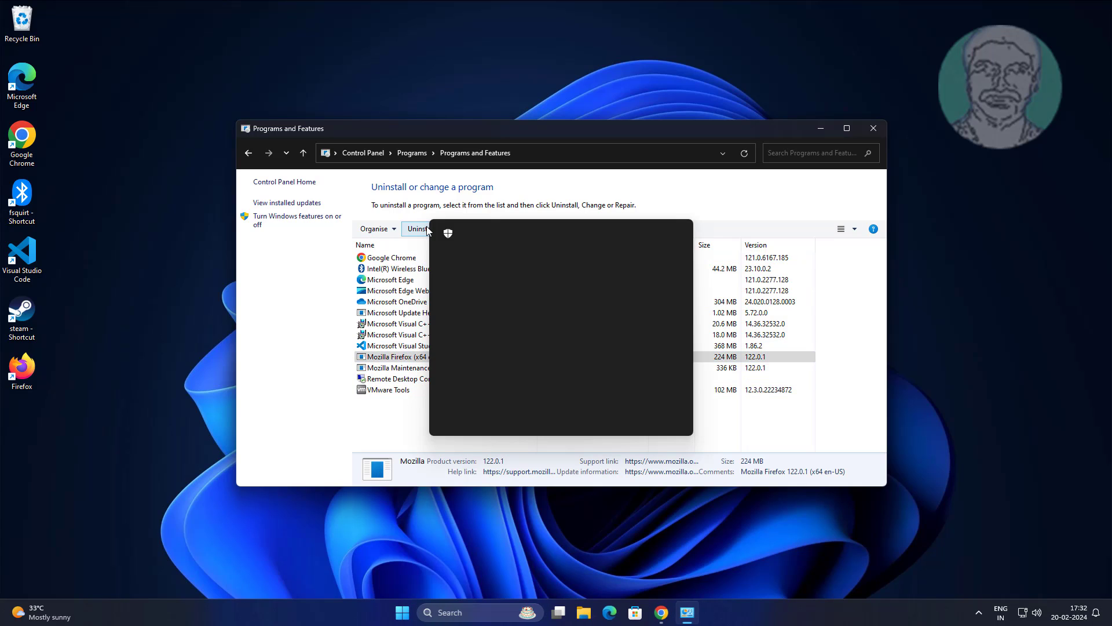
left_click(530, 420)
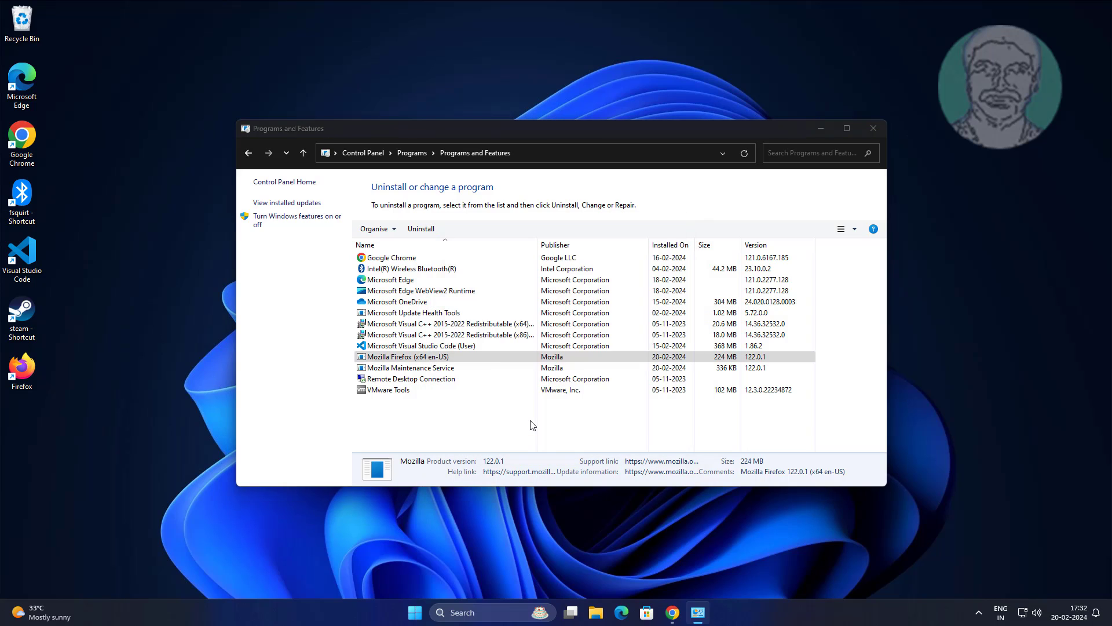
left_click(578, 322)
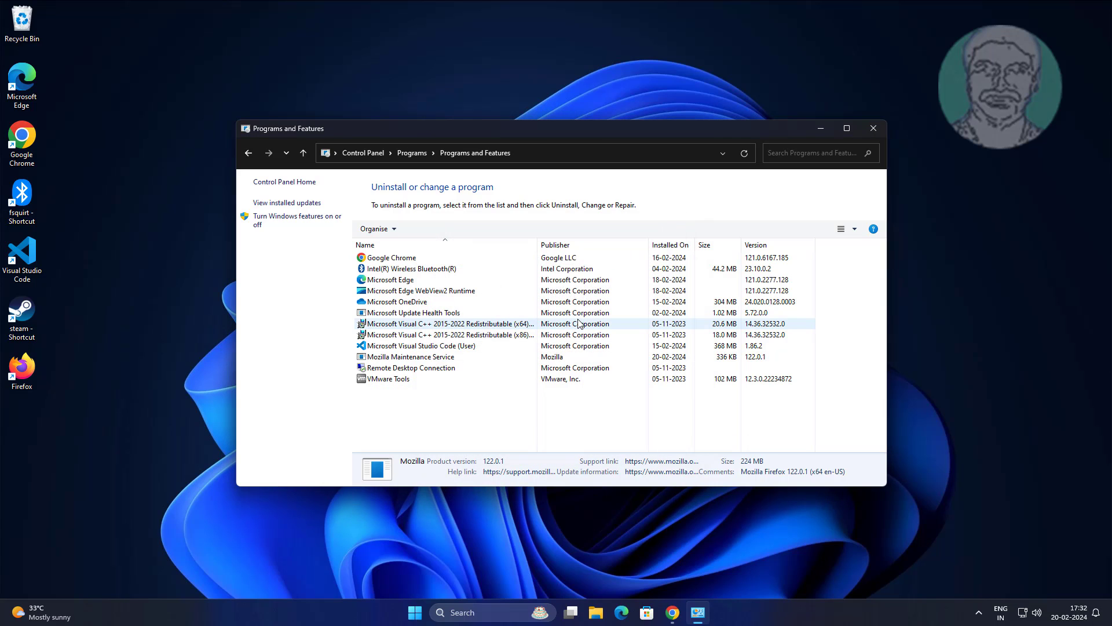
Uninstall Mozilla Maintenance Service, approving the permission prompt and confirming removal
left_click(442, 357)
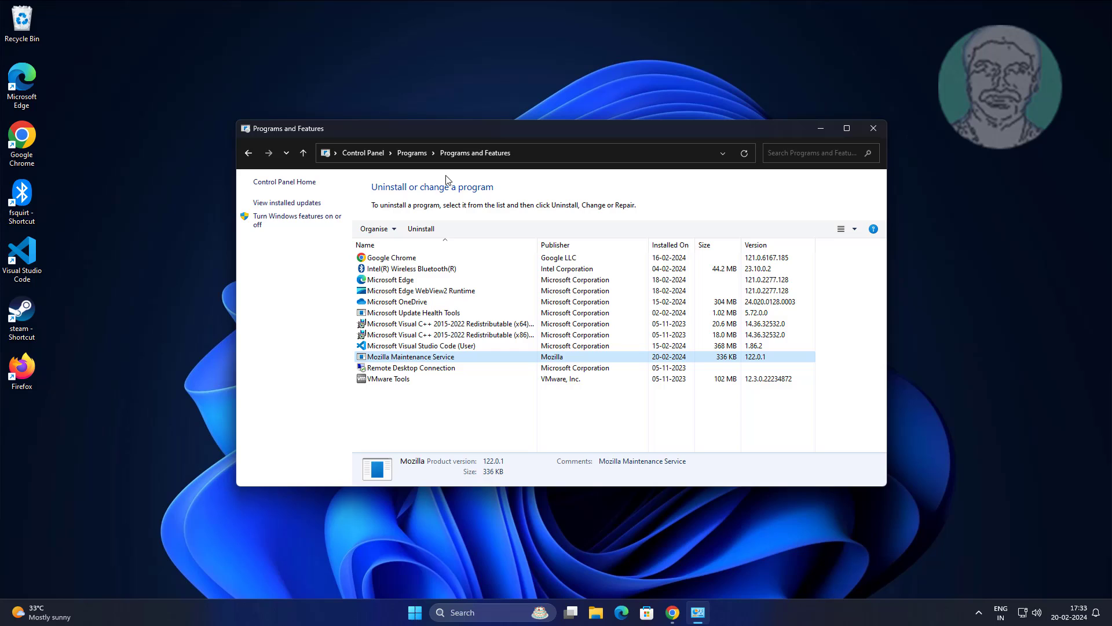
left_click(421, 228)
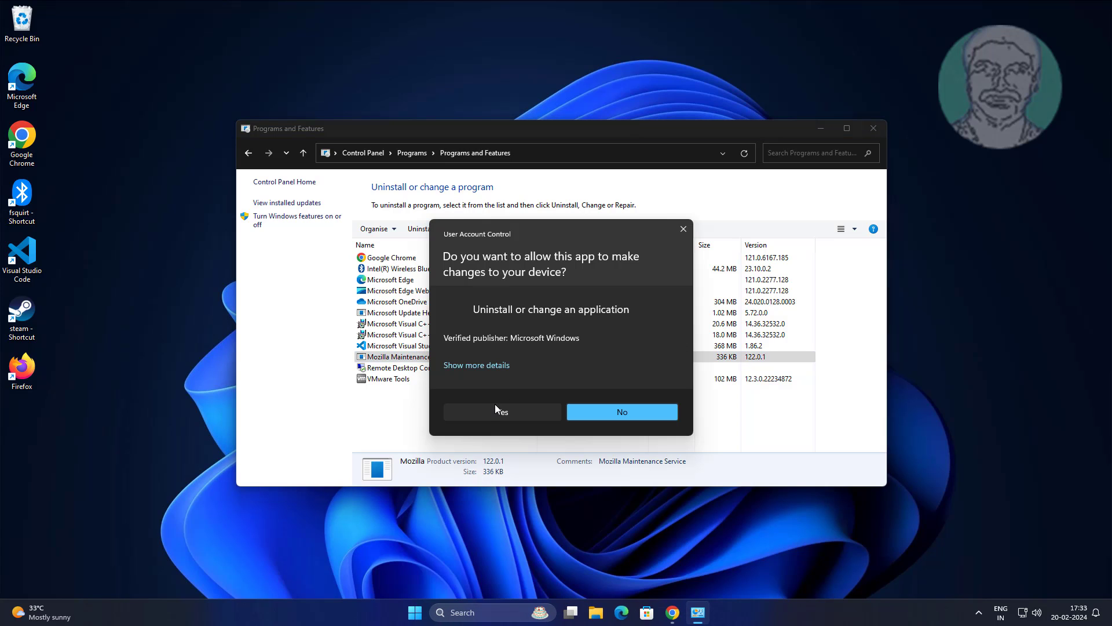
left_click(489, 412)
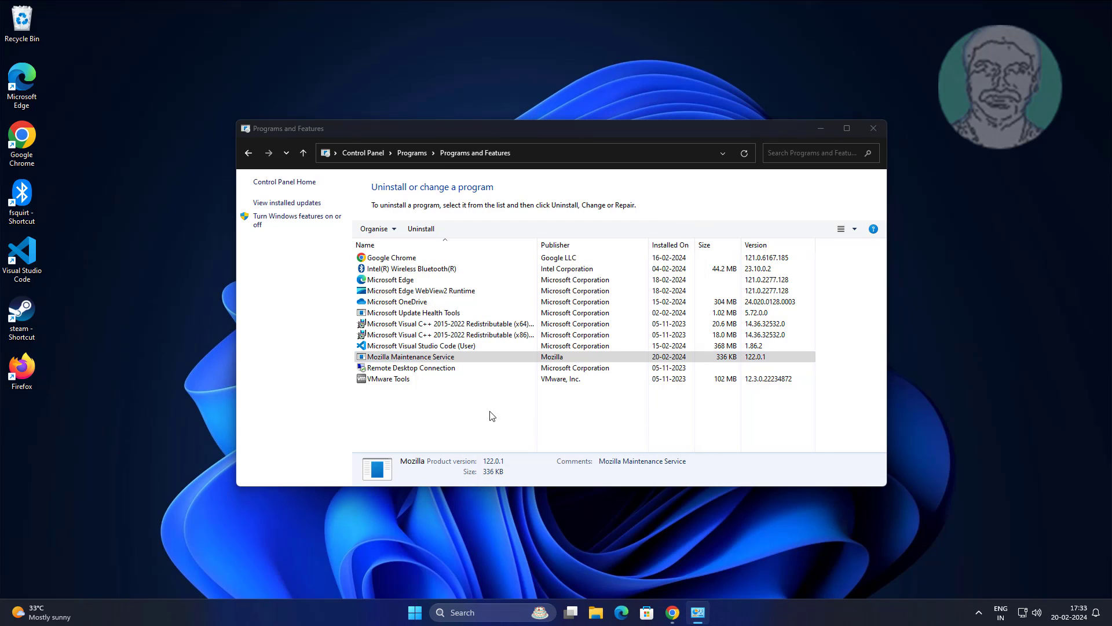
left_click(590, 323)
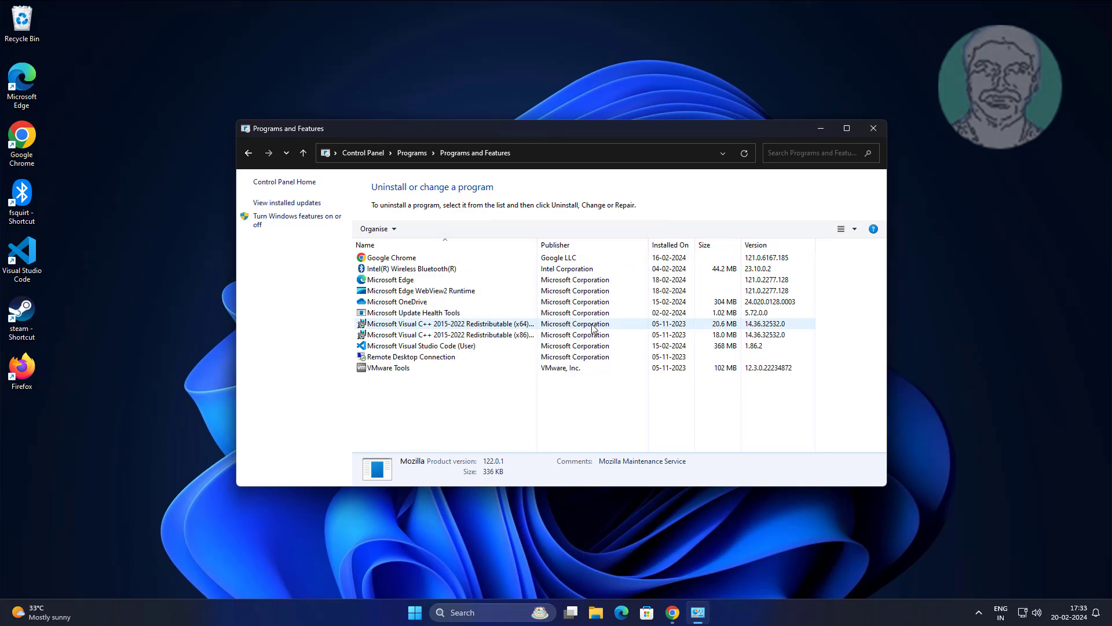
Close Programs and Features and delete the broken Firefox shortcut from the desktop
left_click(876, 130)
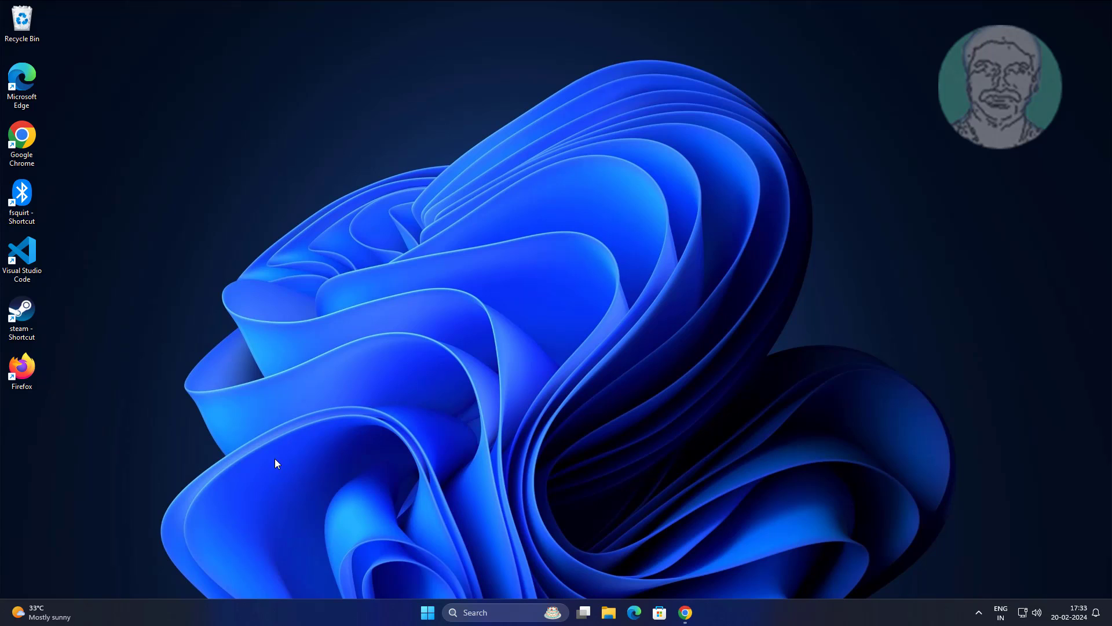
double_click(21, 371)
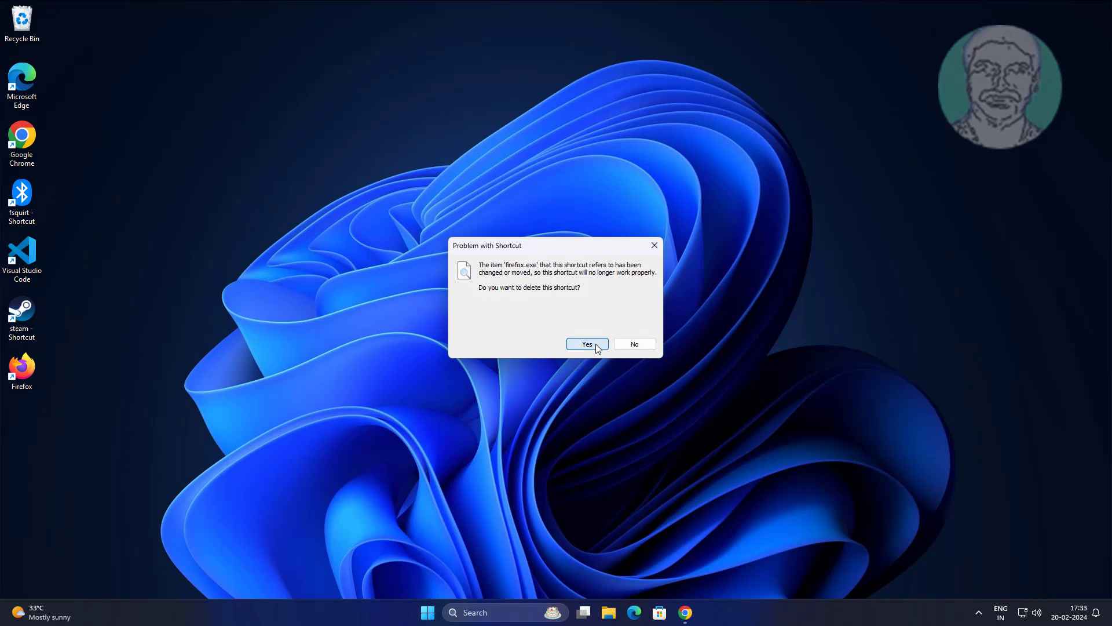
left_click(587, 344)
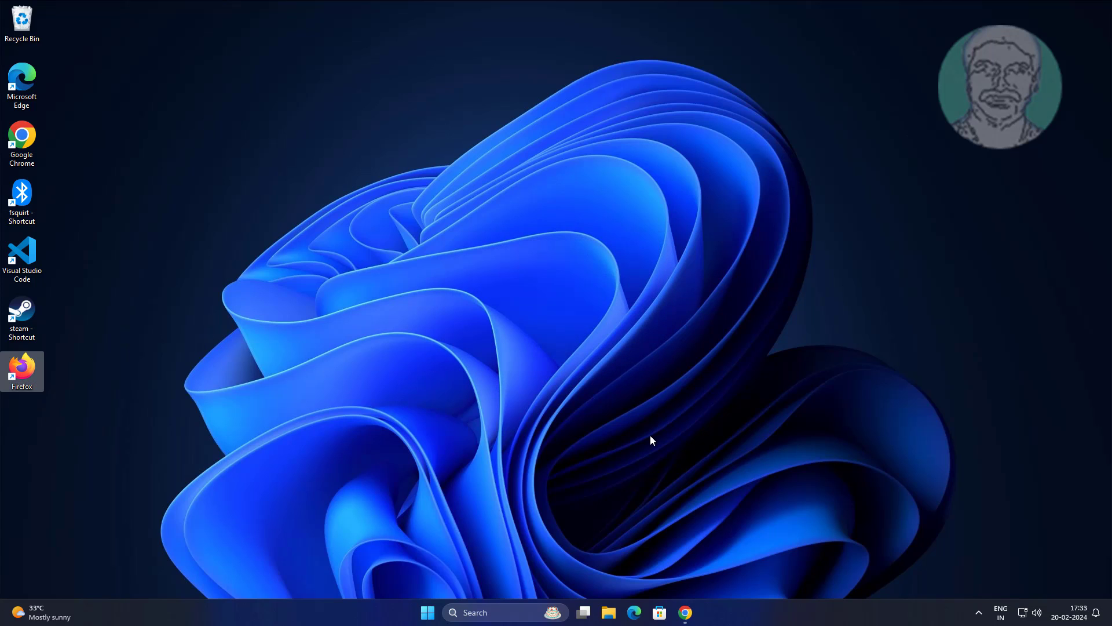
In maximized Chrome, search 'mozilla install' and download Firefox from the Get Firefox for desktop page
double_click(25, 132)
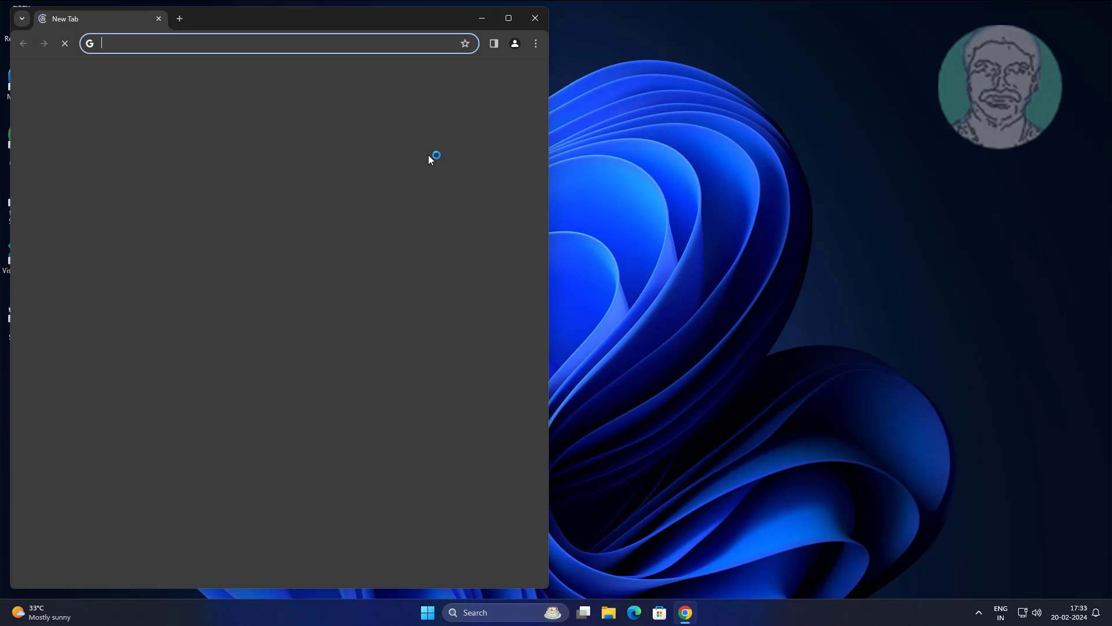
left_click(509, 22)
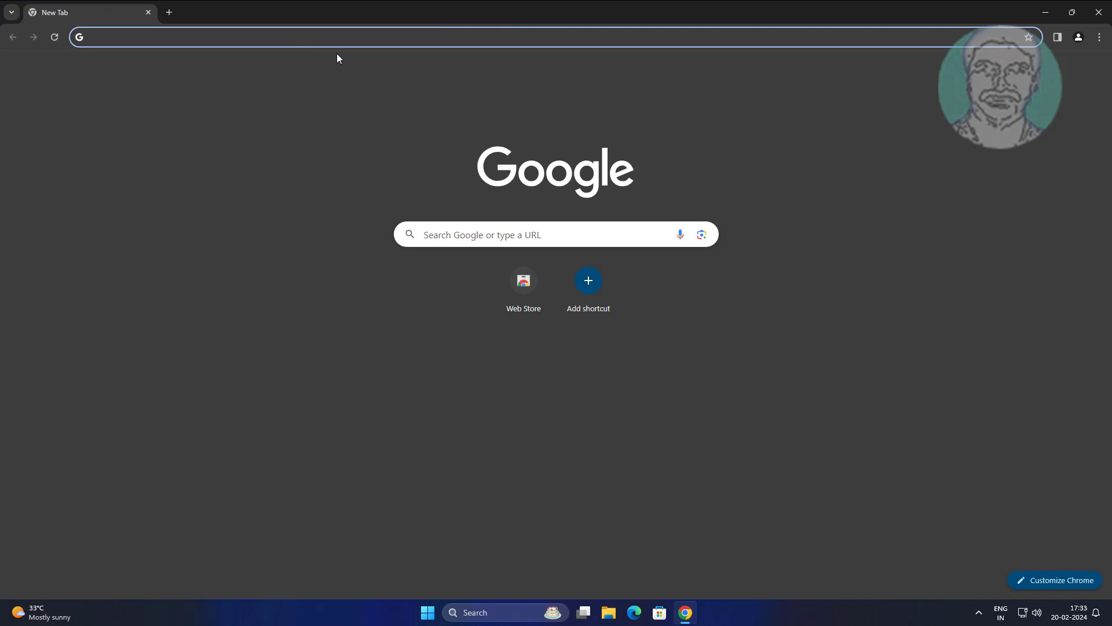
left_click(296, 40)
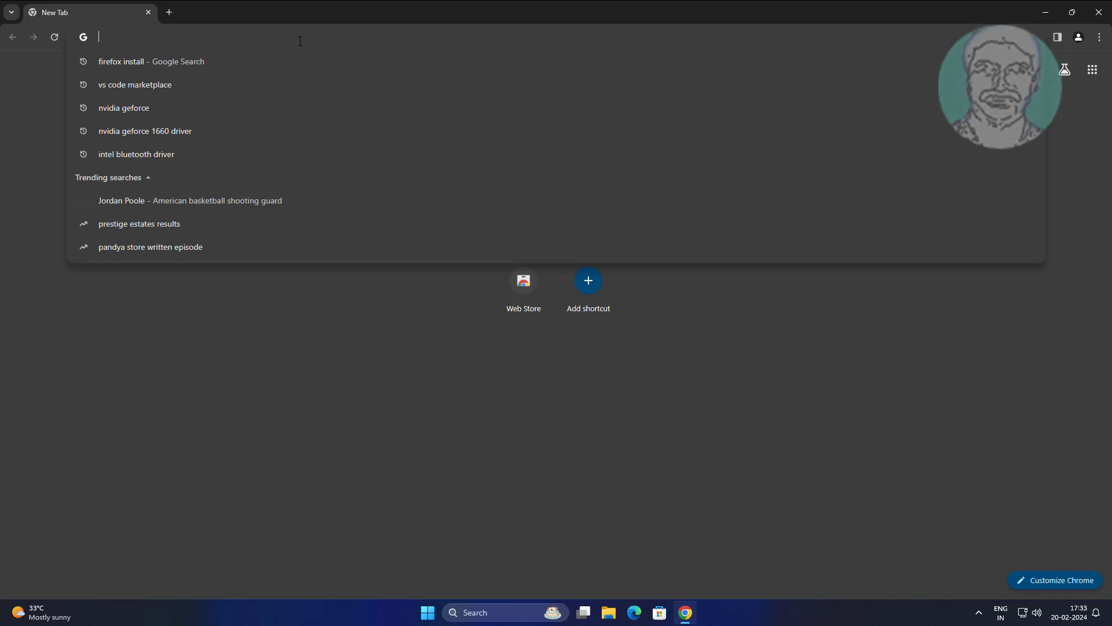
type("mozilla i")
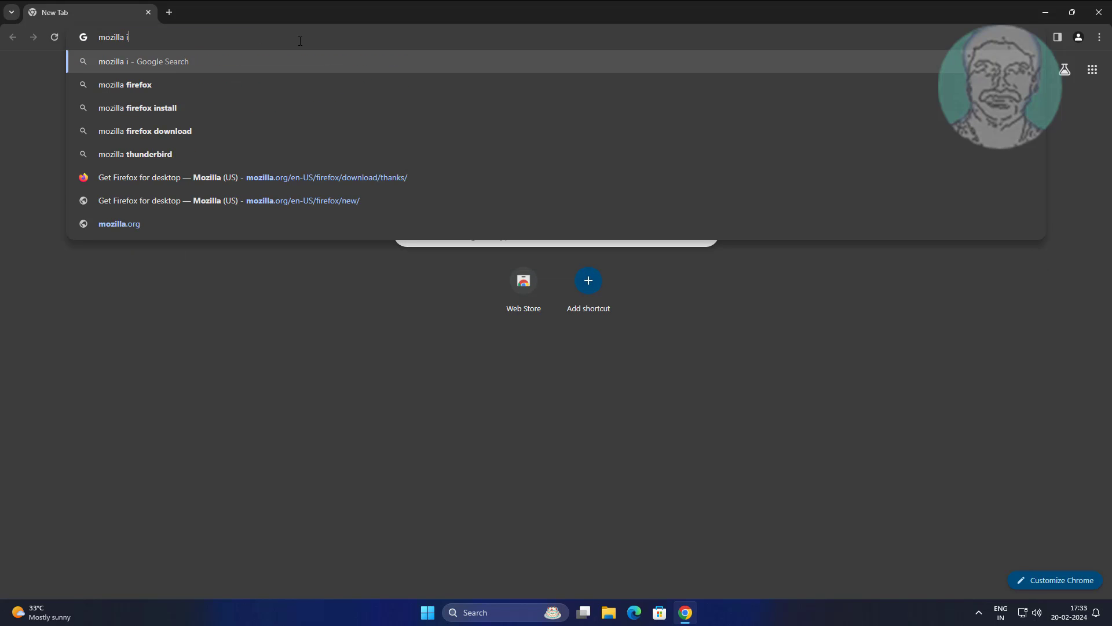
type("nstall")
key("Return")
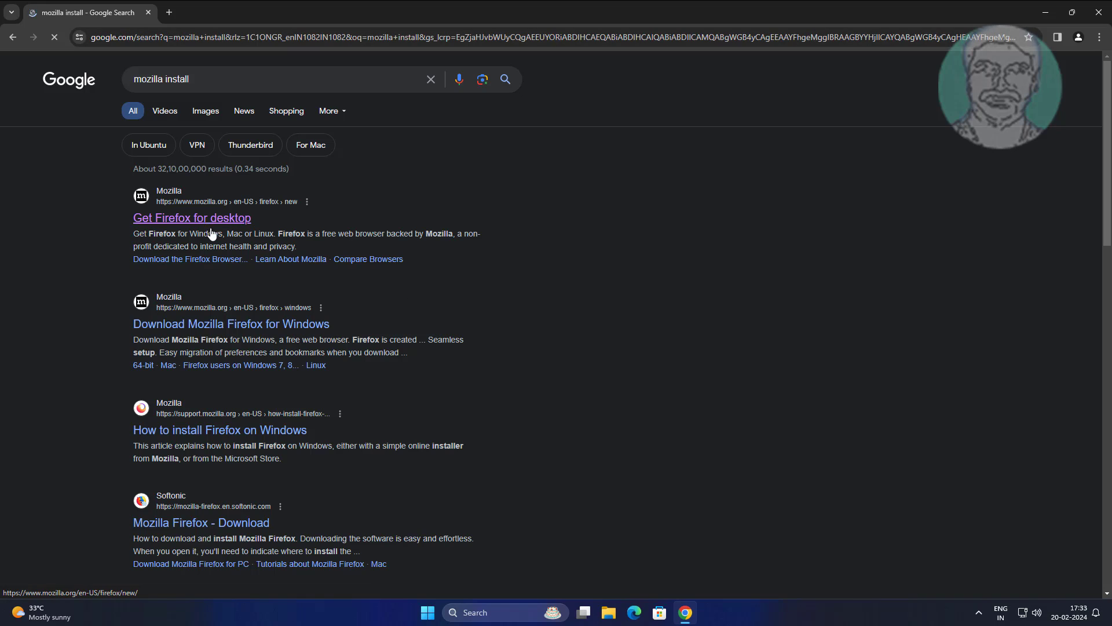
left_click(212, 225)
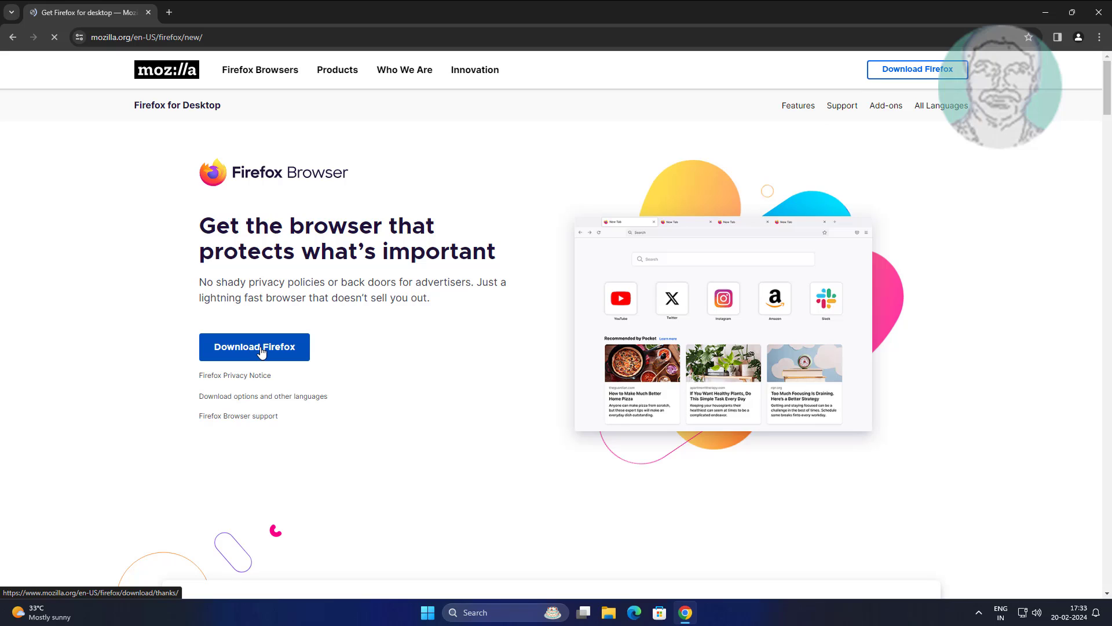
left_click(261, 352)
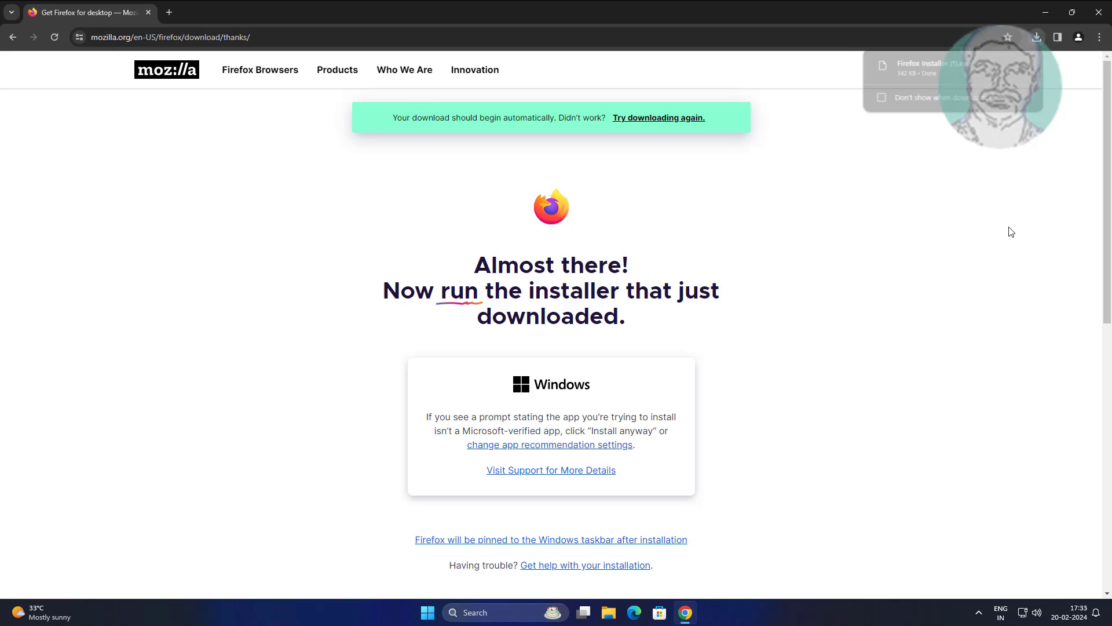
Minimize Chrome, allow the Firefox installer, choose Re-install, and finish at the data import summary
left_click(1047, 12)
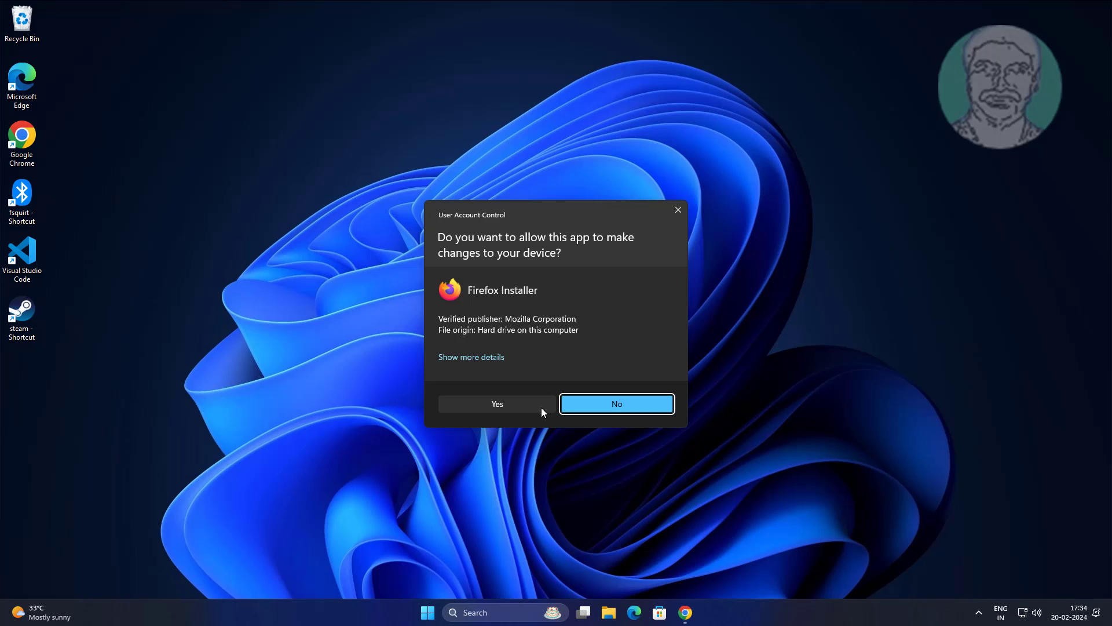
left_click(523, 402)
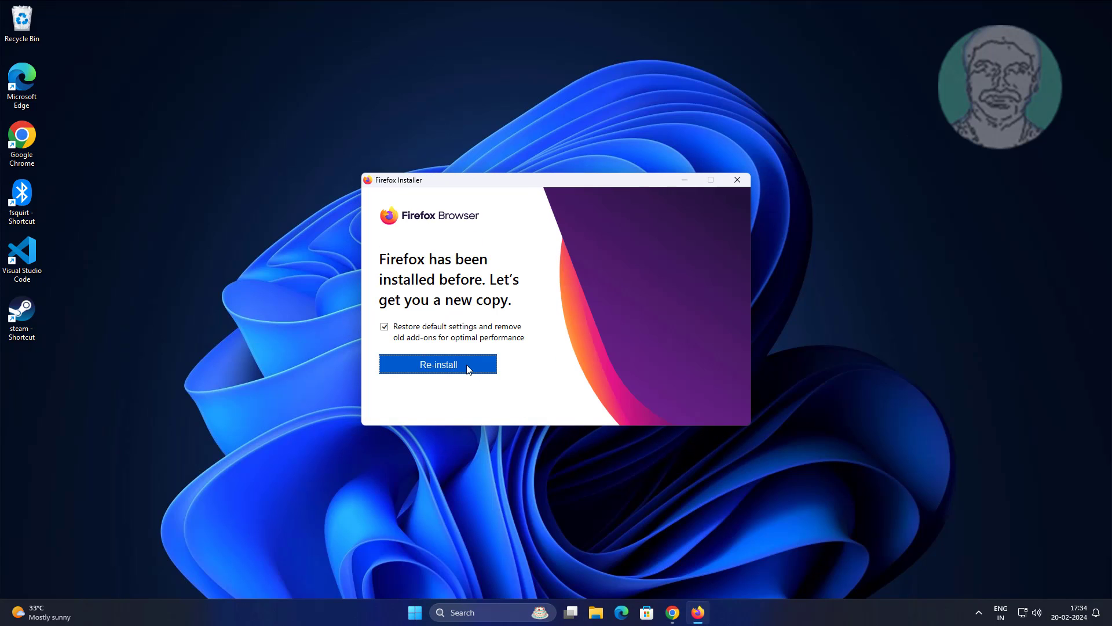
left_click(467, 364)
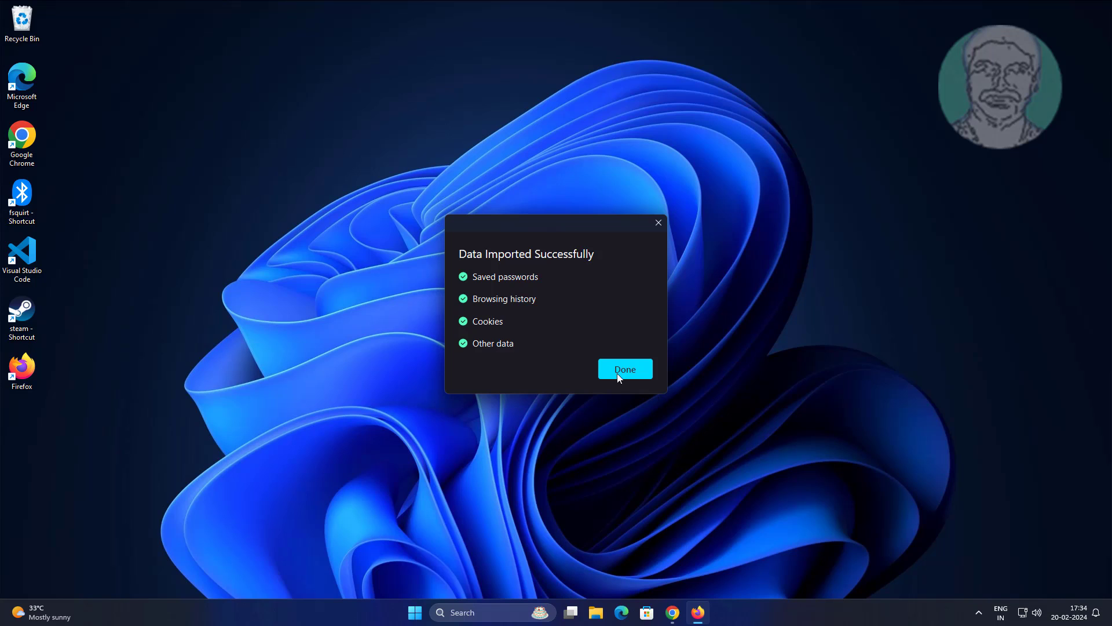
left_click(616, 374)
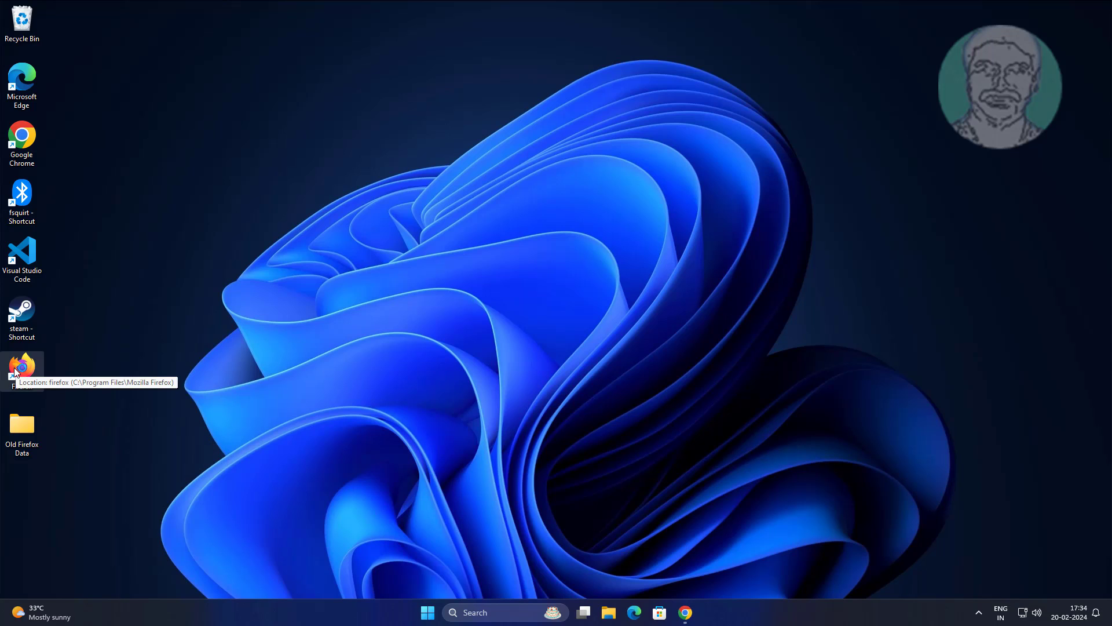
Launch the new Firefox, skip the welcome, sync and personalization screens to Start browsing, then close it
double_click(15, 373)
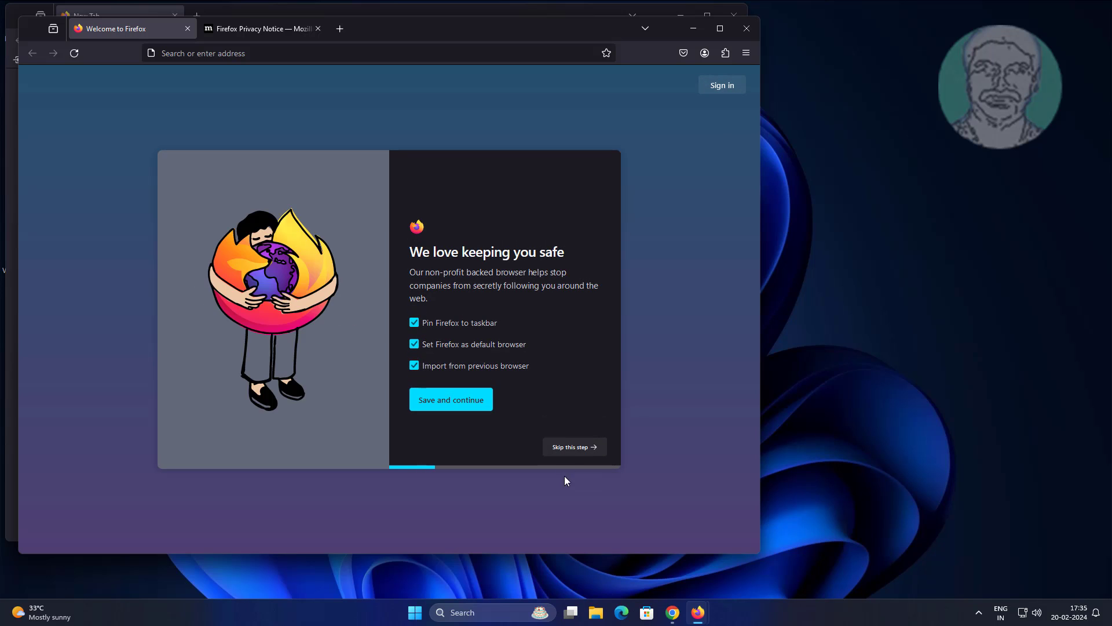
left_click(582, 448)
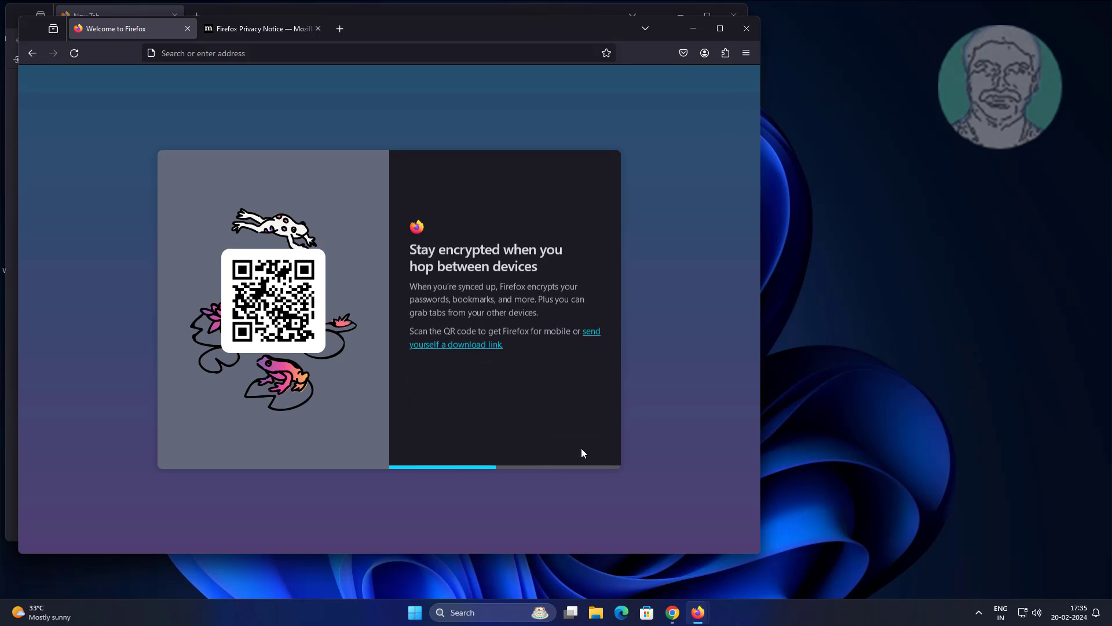
left_click(581, 448)
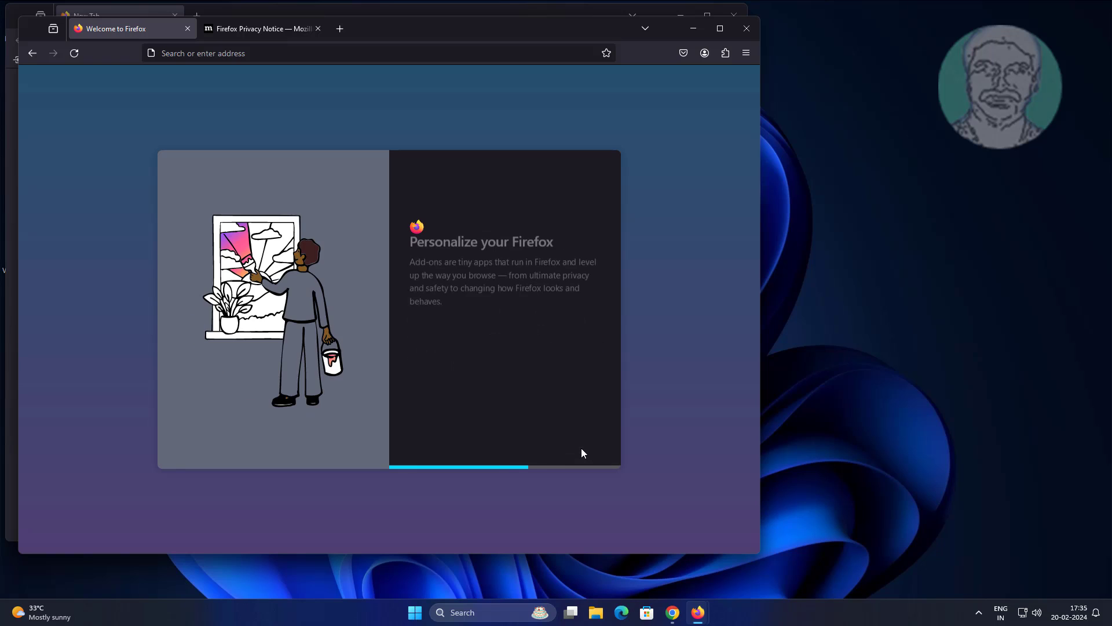
left_click(581, 445)
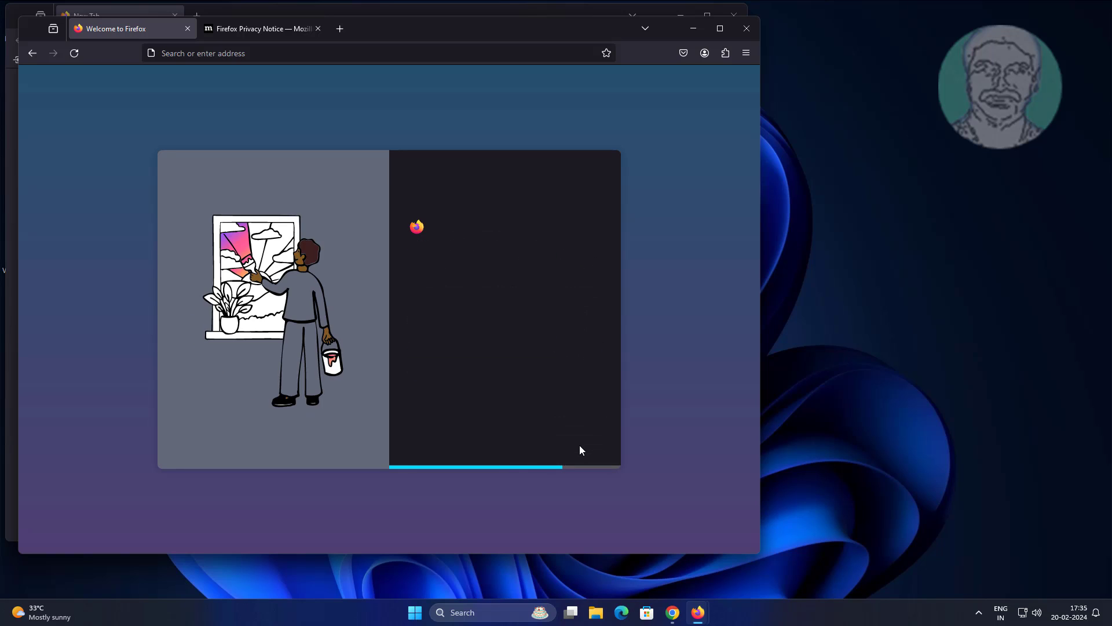
left_click(460, 353)
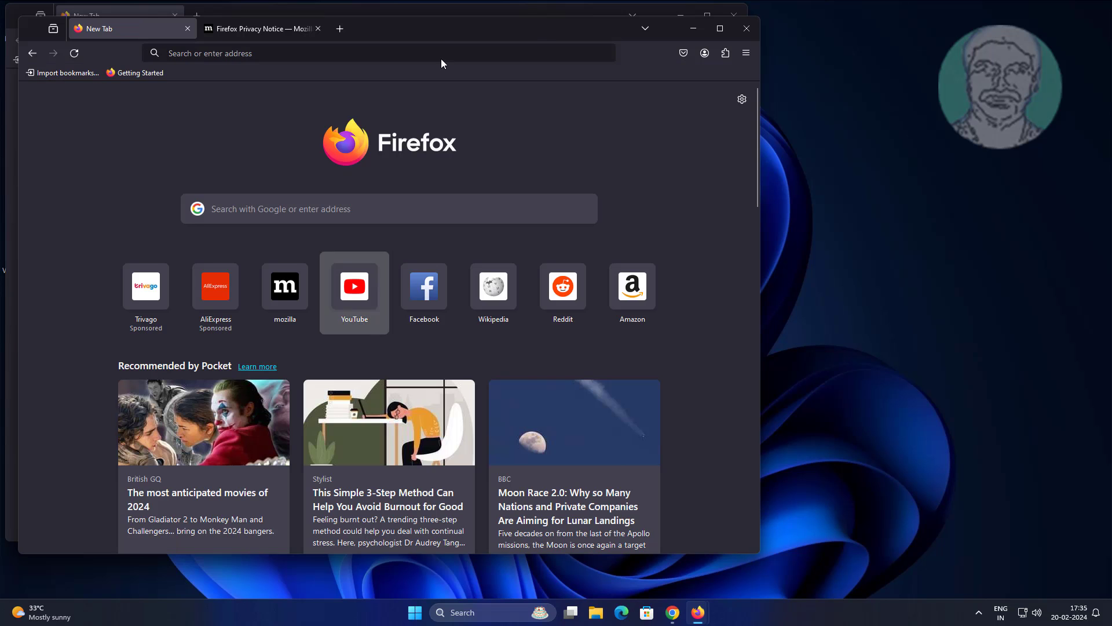
left_click(750, 26)
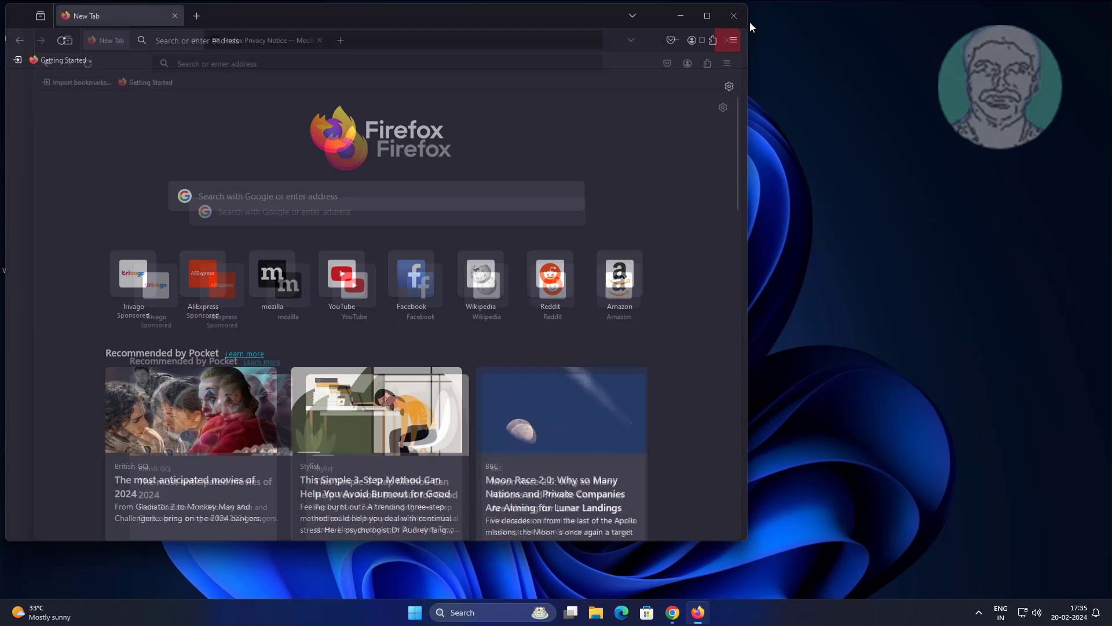